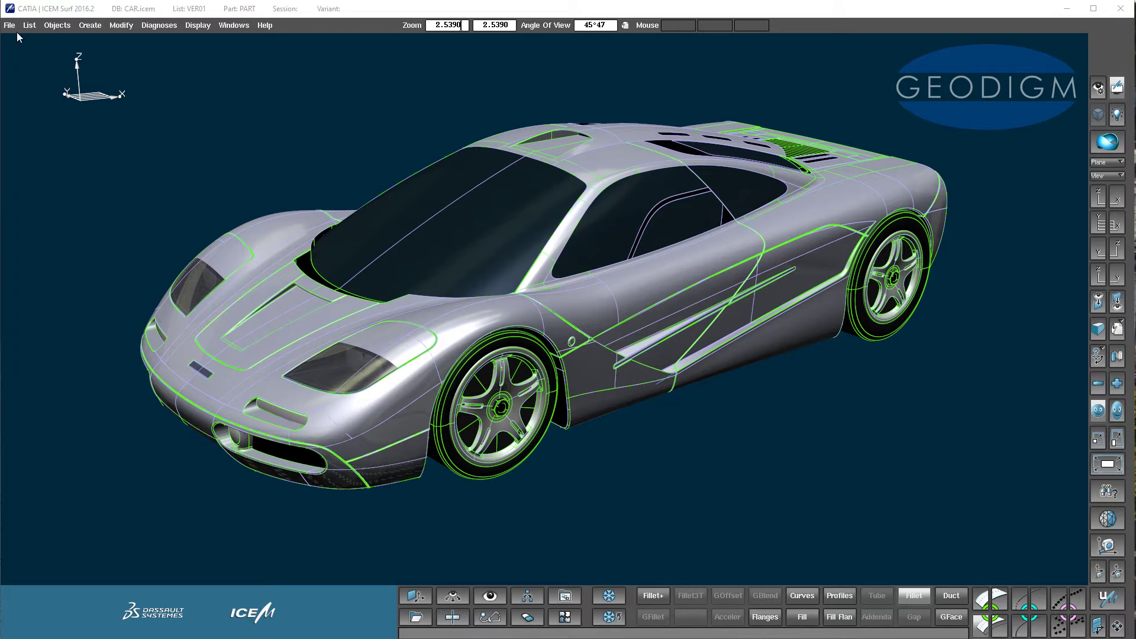
pyautogui.click(232, 26)
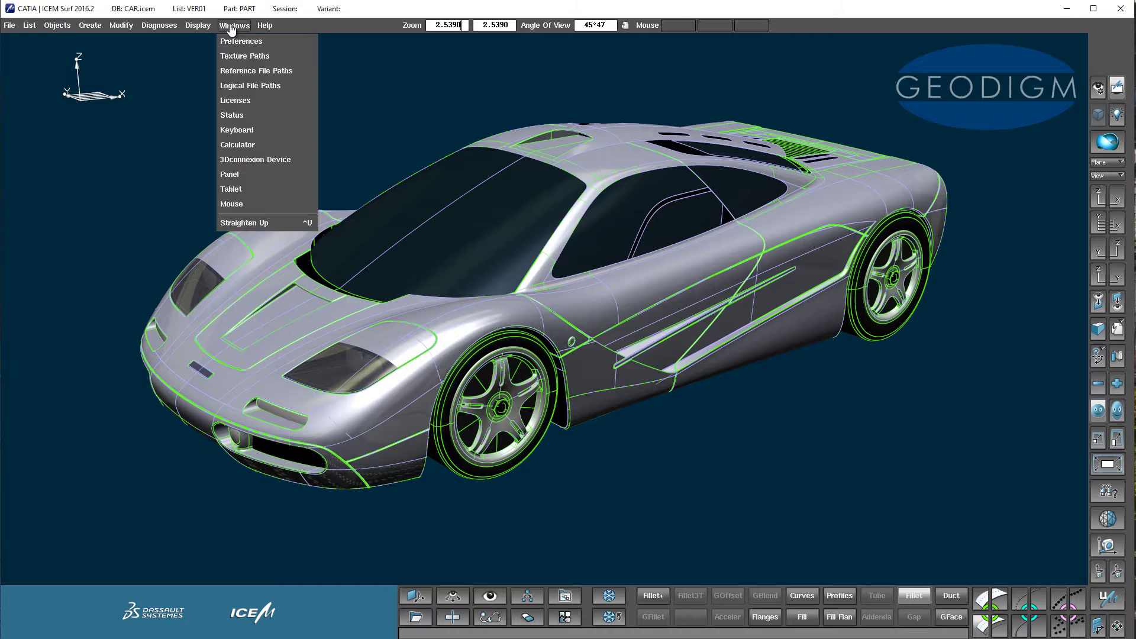
pyautogui.click(160, 25)
pyautogui.click(121, 26)
pyautogui.moveTo(155, 42)
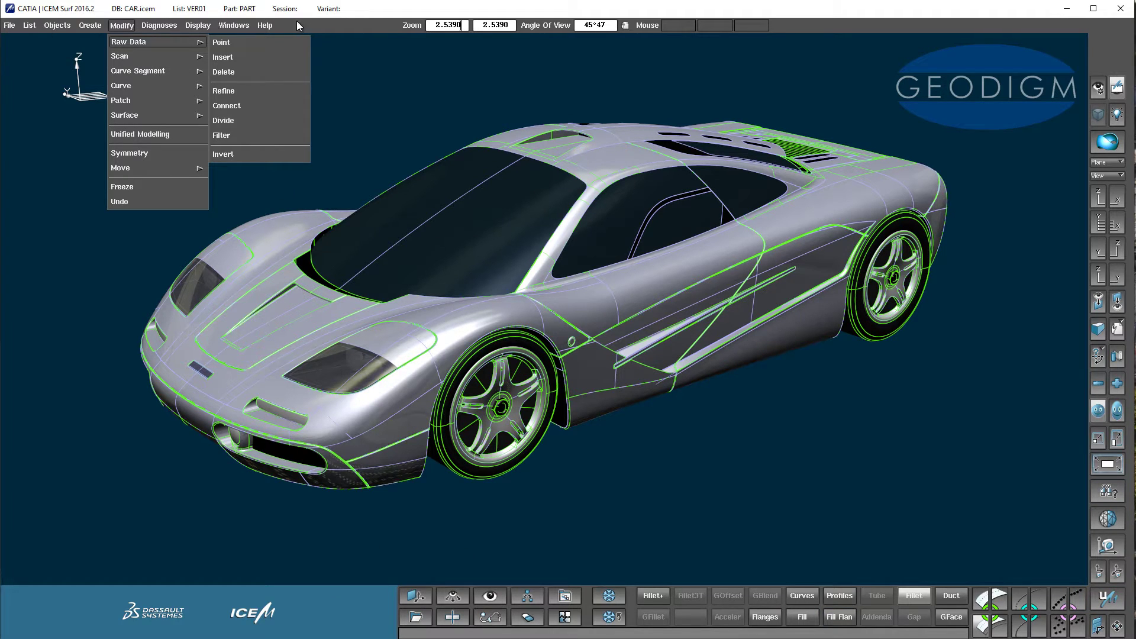
# Step: Open the Design Points tool for creating curve segments and close it without creating any points
pyautogui.click(90, 27)
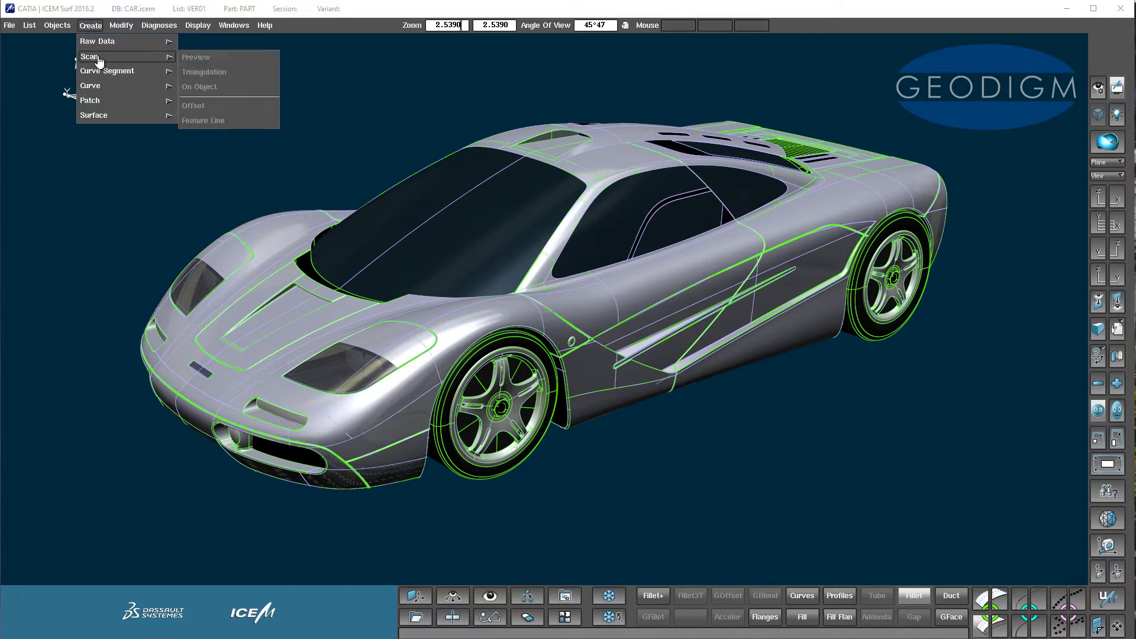
pyautogui.moveTo(99, 75)
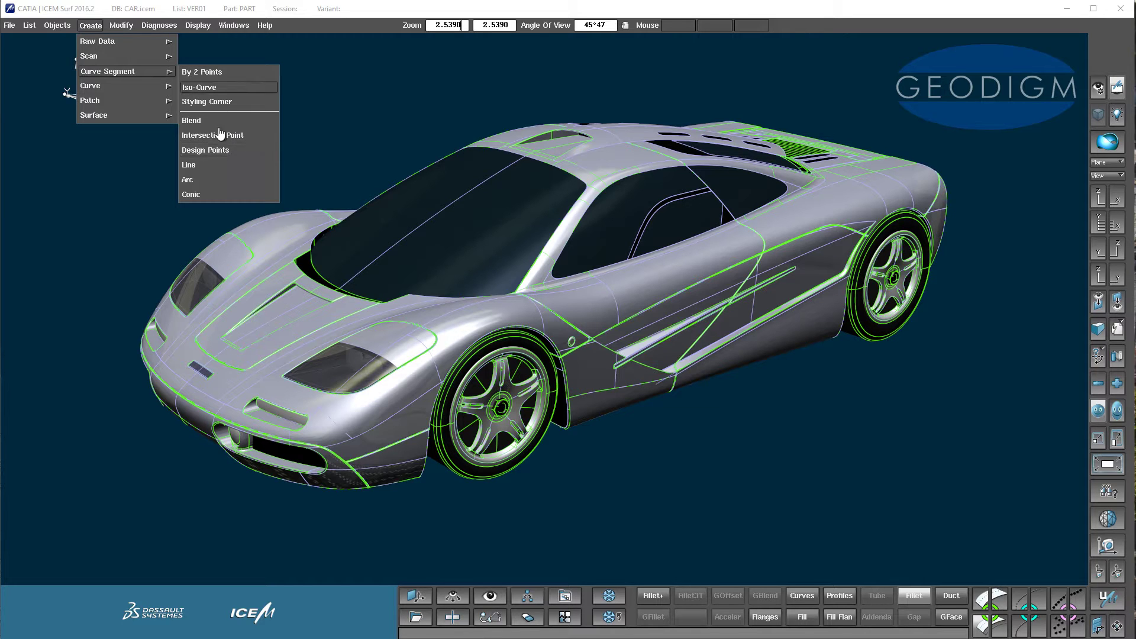
pyautogui.click(219, 152)
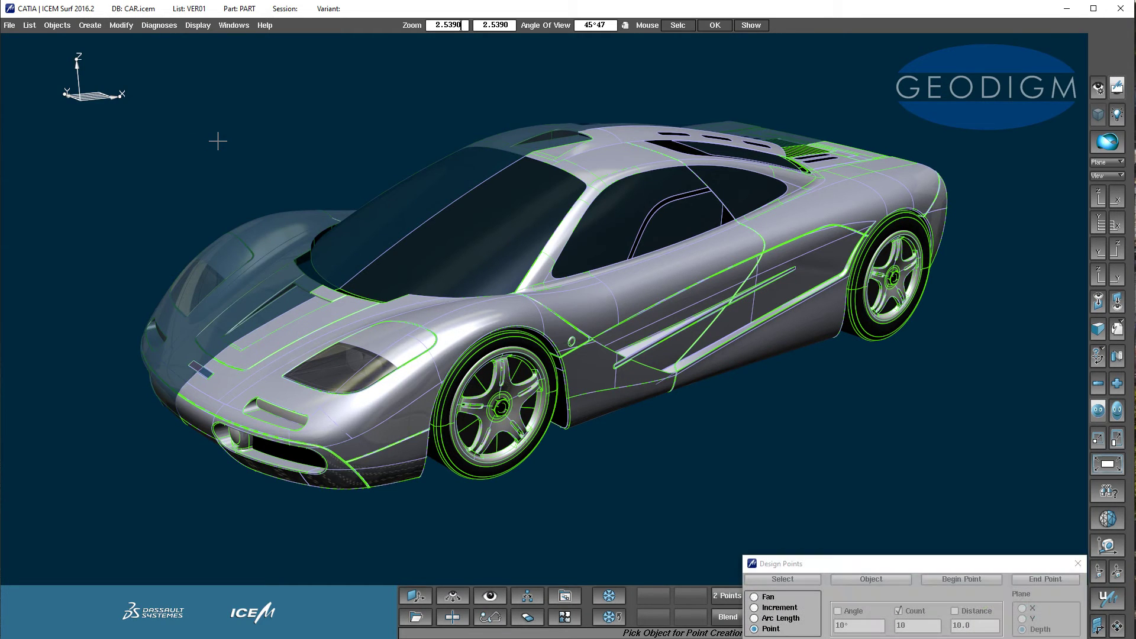
pyautogui.moveTo(844, 561); pyautogui.dragTo(823, 482)
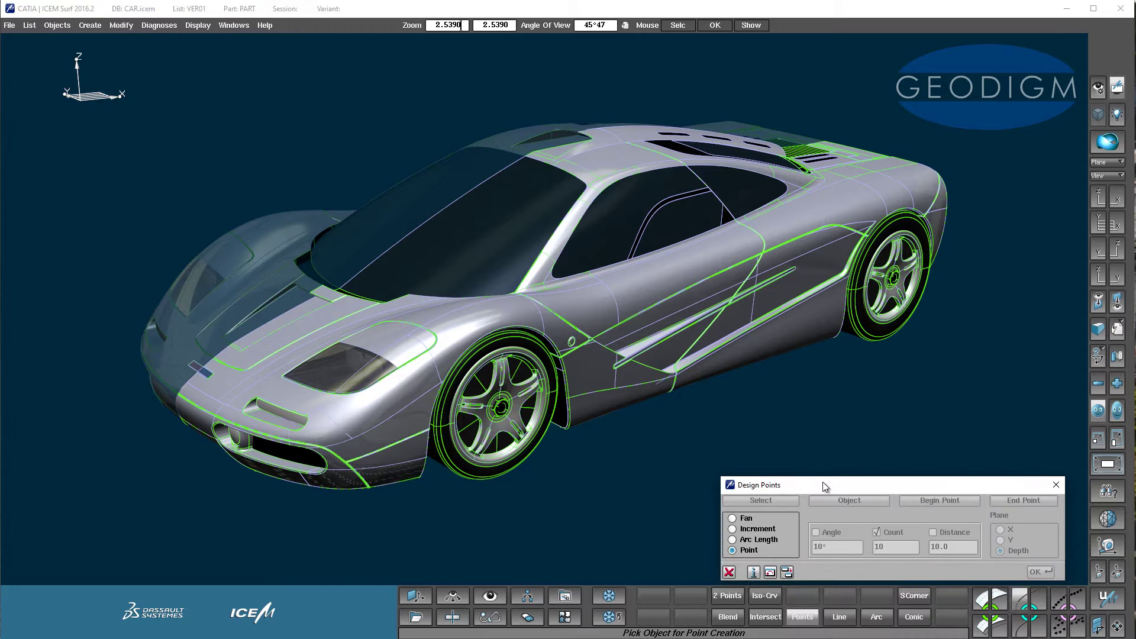
pyautogui.click(1056, 485)
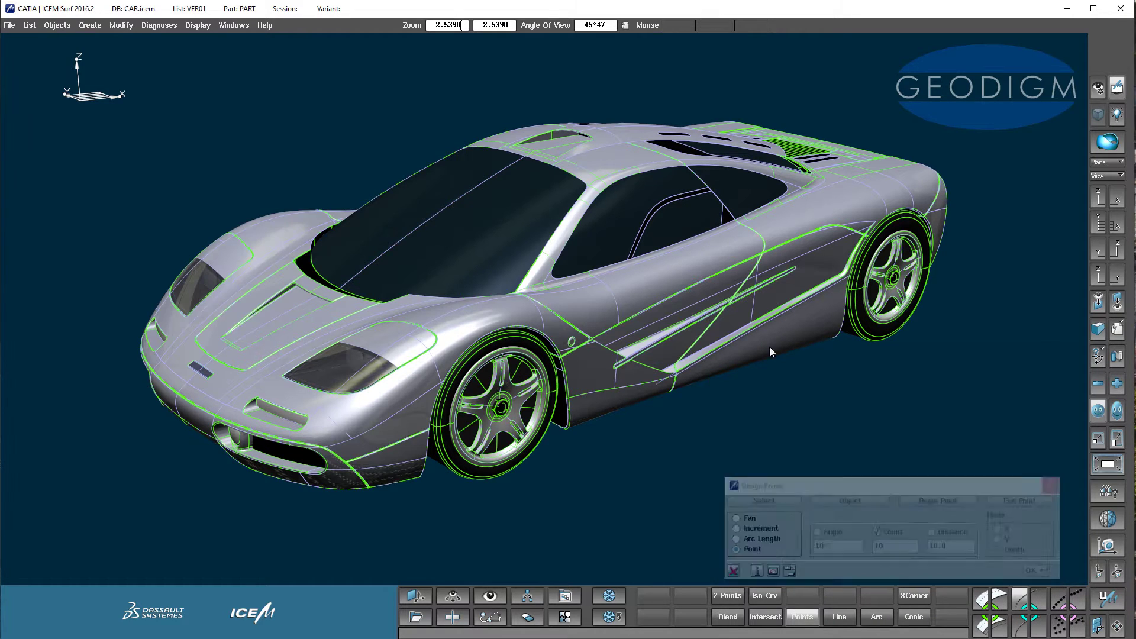
# Step: Open the View Layout settings for inspection and close them without making changes
pyautogui.click(199, 26)
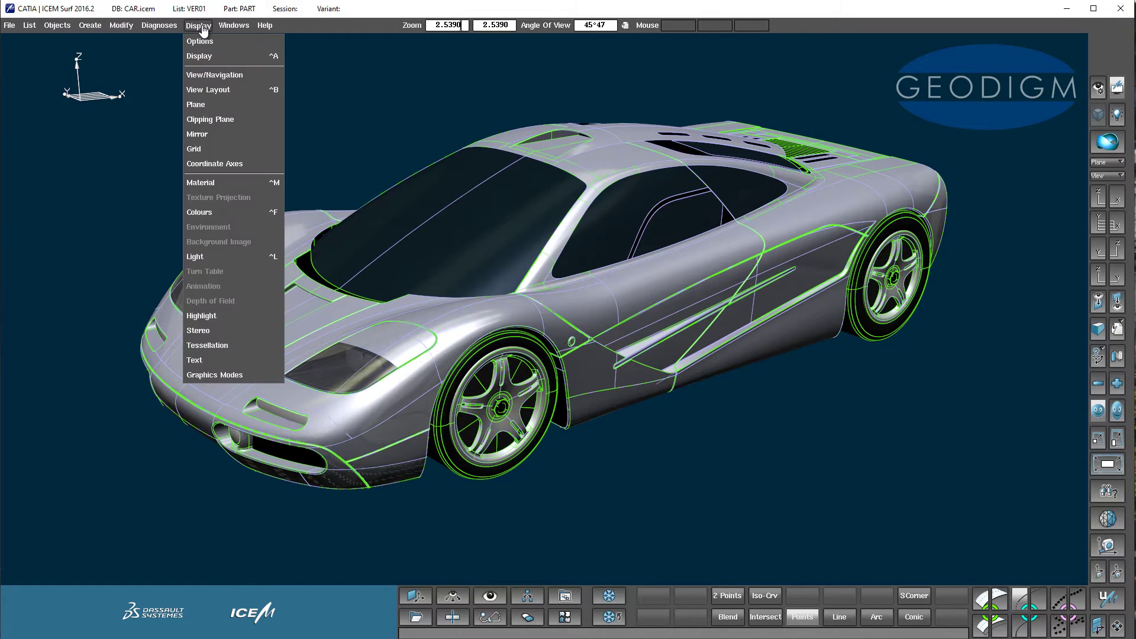
pyautogui.click(270, 91)
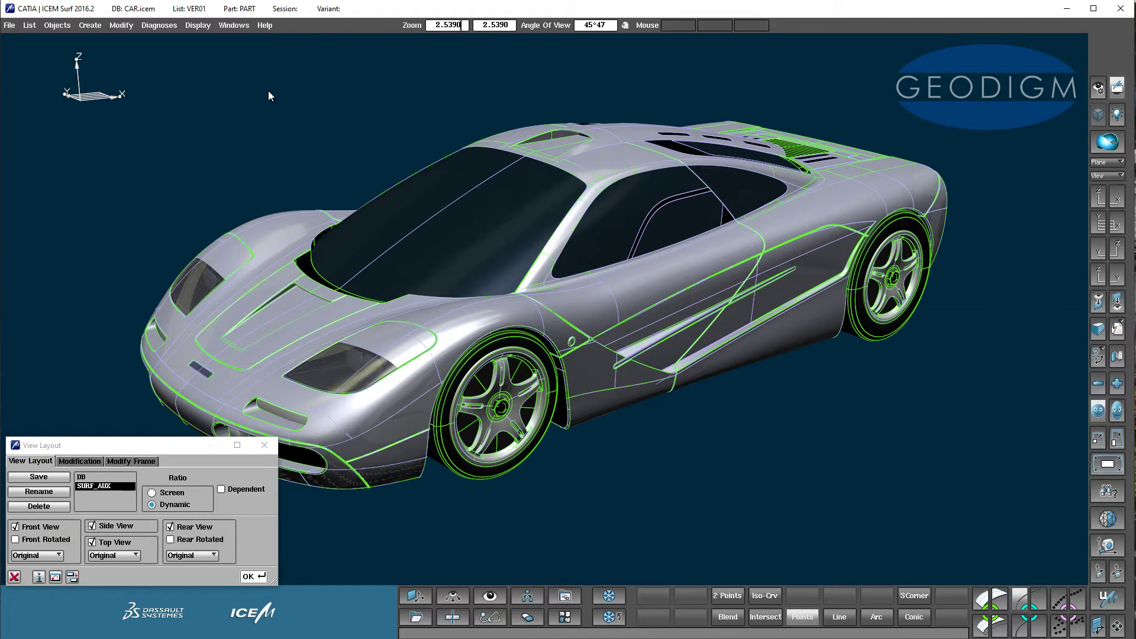
pyautogui.click(268, 457)
pyautogui.click(264, 446)
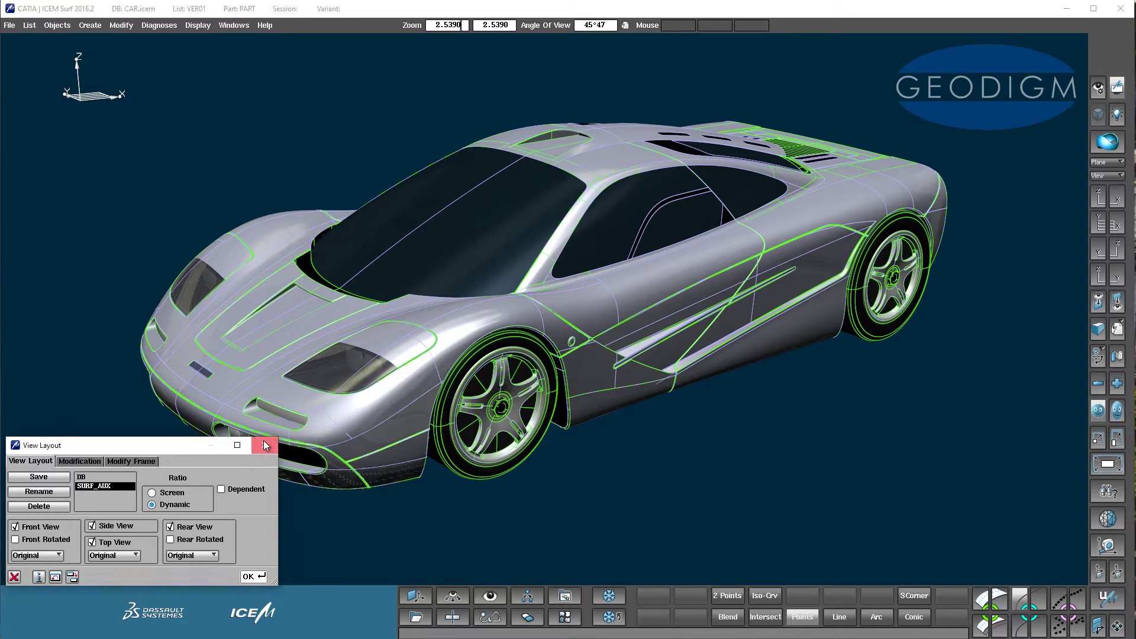
pyautogui.click(264, 444)
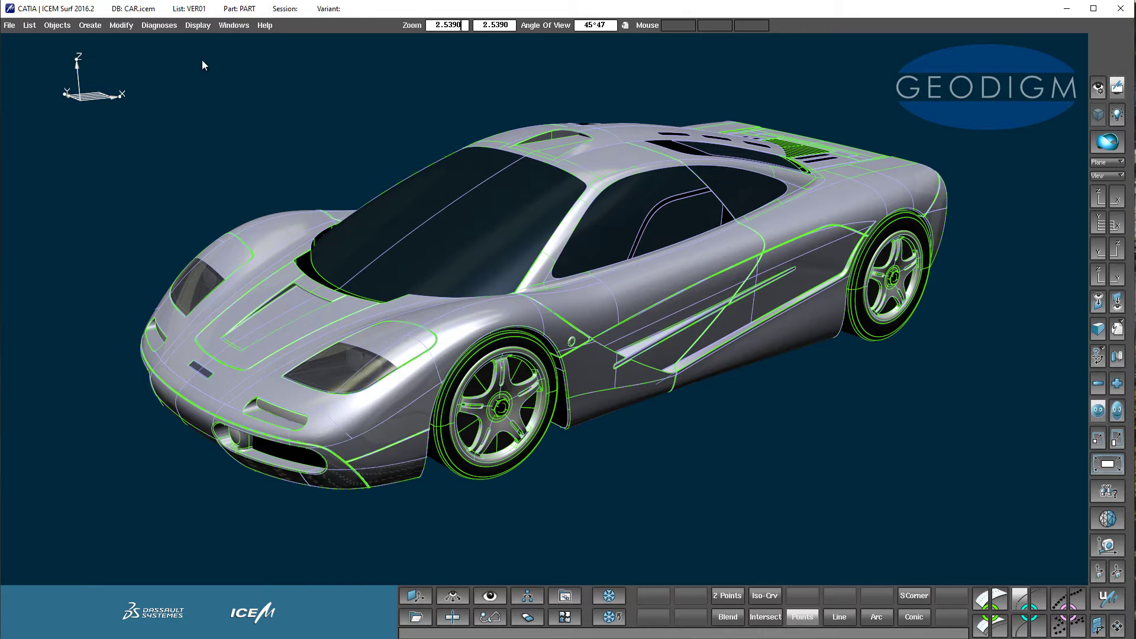
# Step: Preview the Light Grey and Classic Grey interface schemes in the style preferences and return to Dark Grey
pyautogui.click(233, 26)
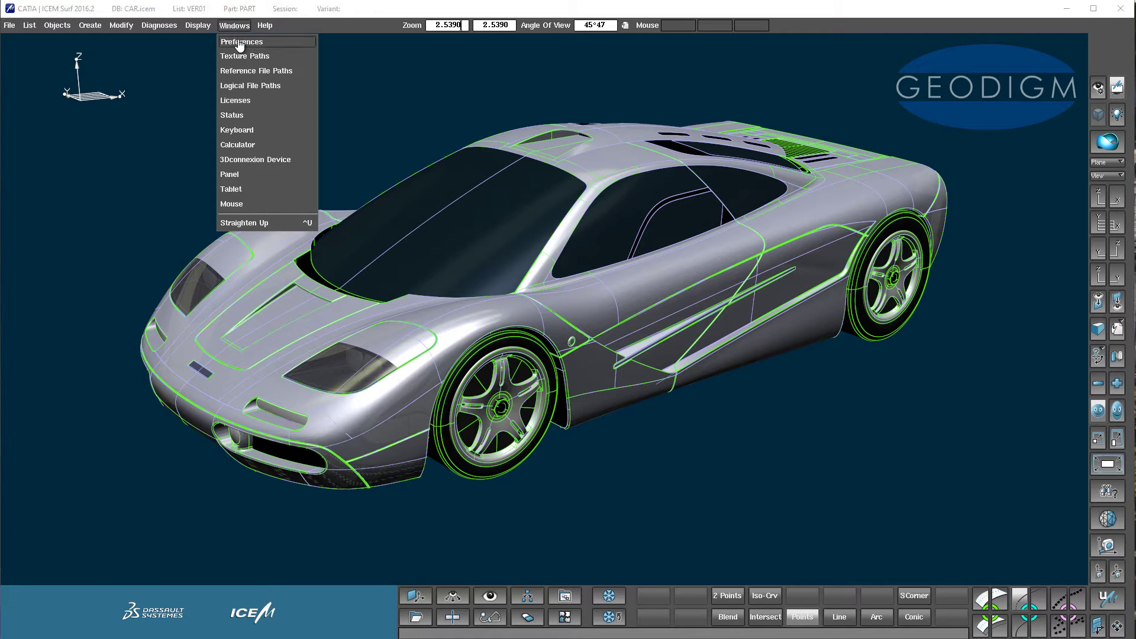
pyautogui.click(241, 43)
pyautogui.moveTo(306, 154); pyautogui.dragTo(478, 84)
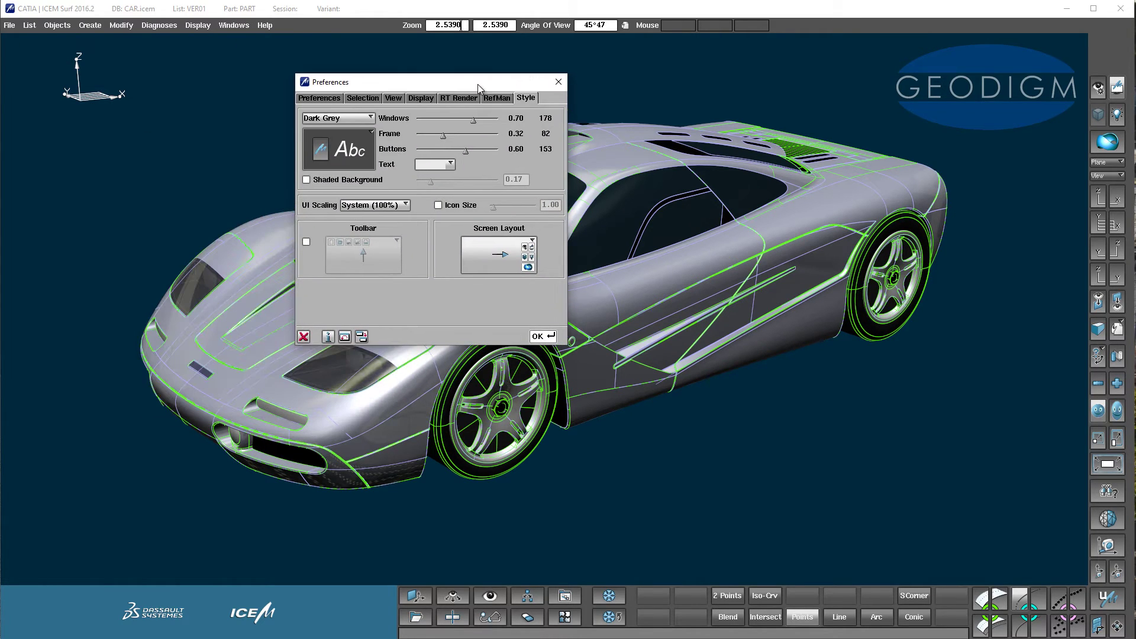
pyautogui.click(785, 47)
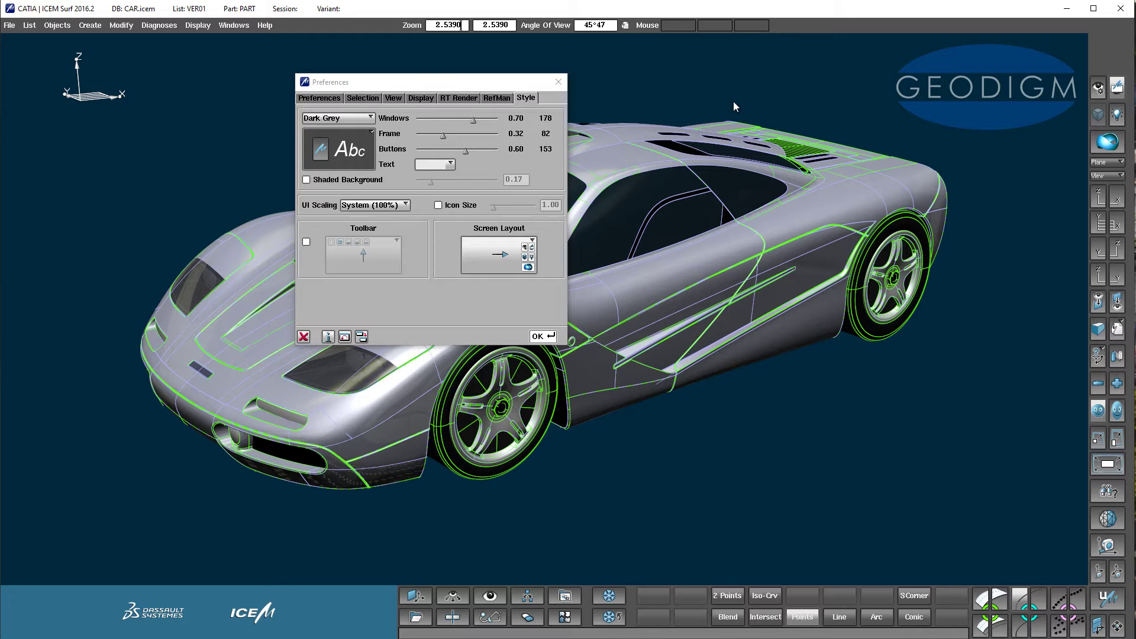
pyautogui.click(360, 116)
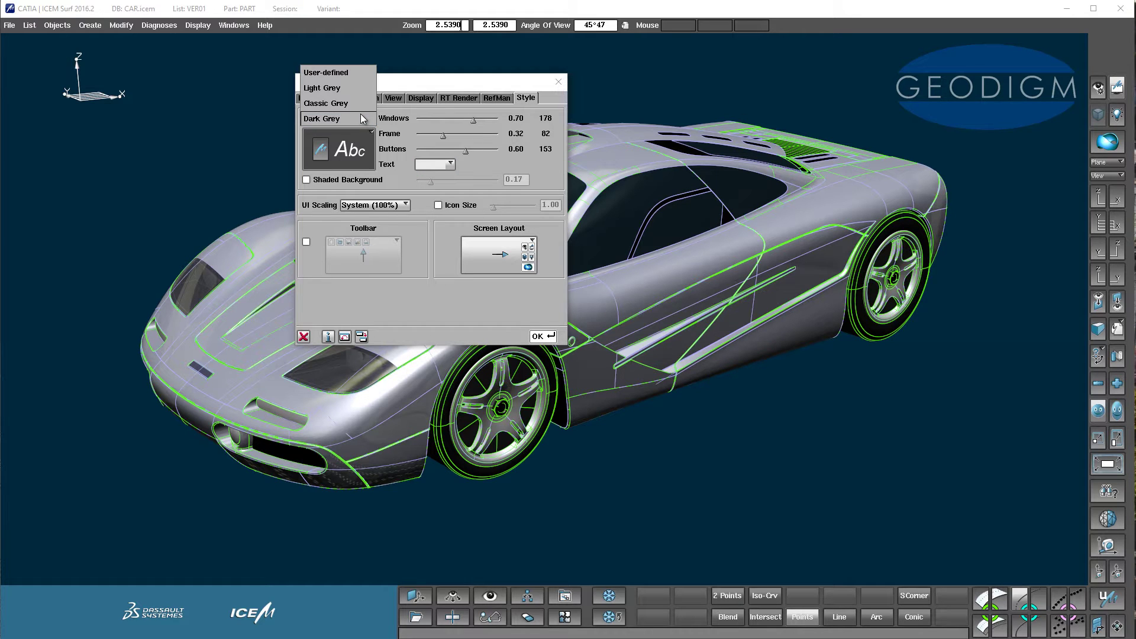
pyautogui.click(358, 87)
pyautogui.click(361, 118)
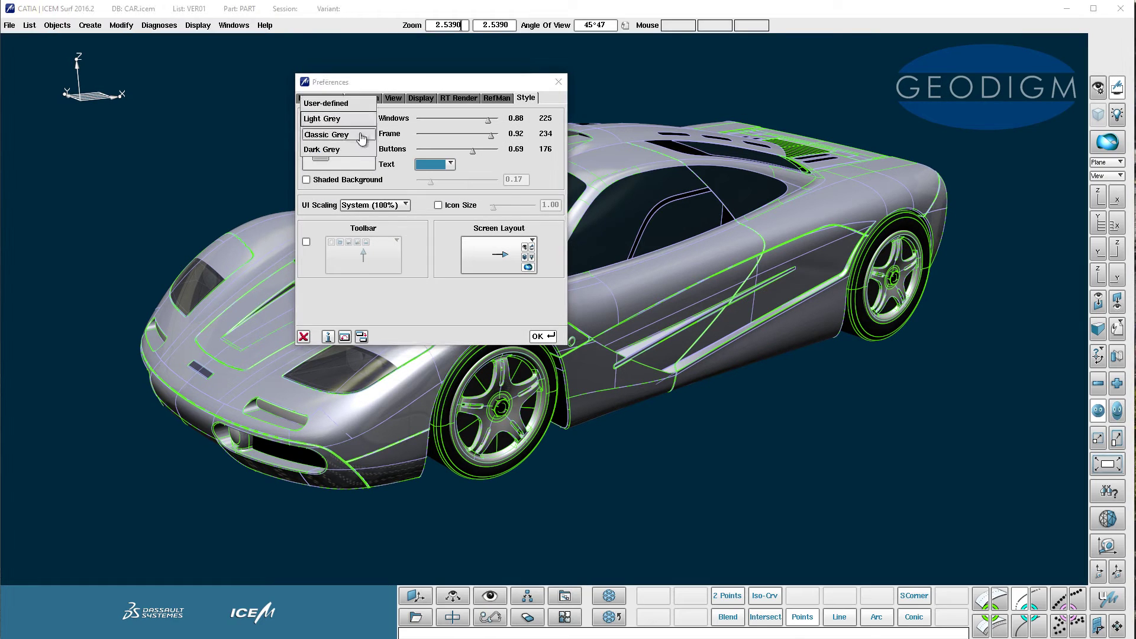
pyautogui.click(362, 135)
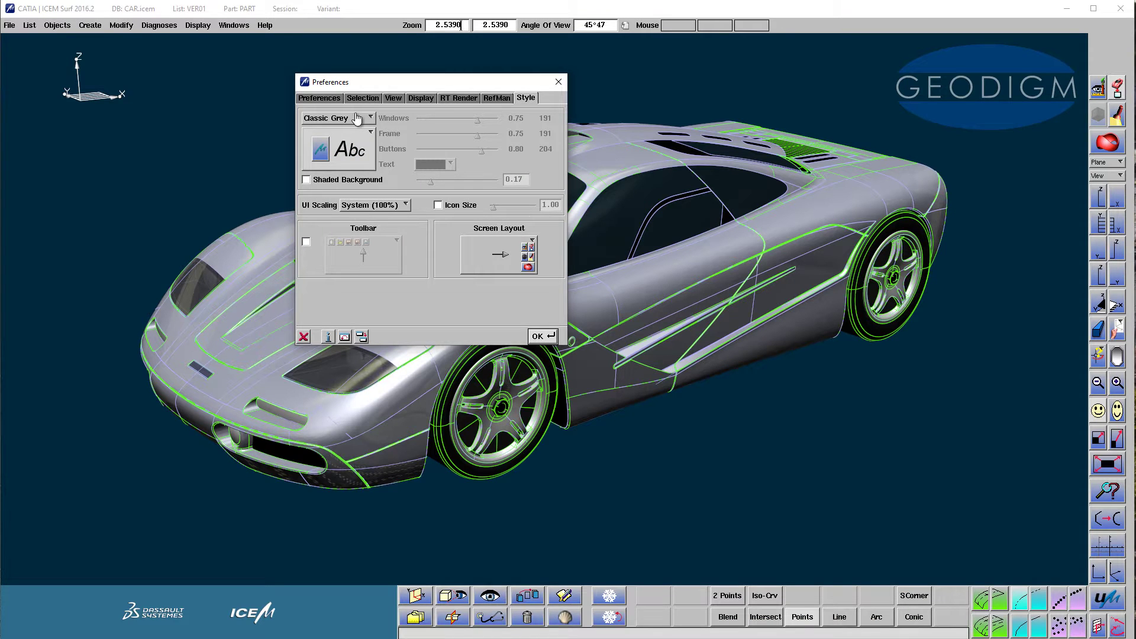
pyautogui.click(361, 118)
pyautogui.click(370, 132)
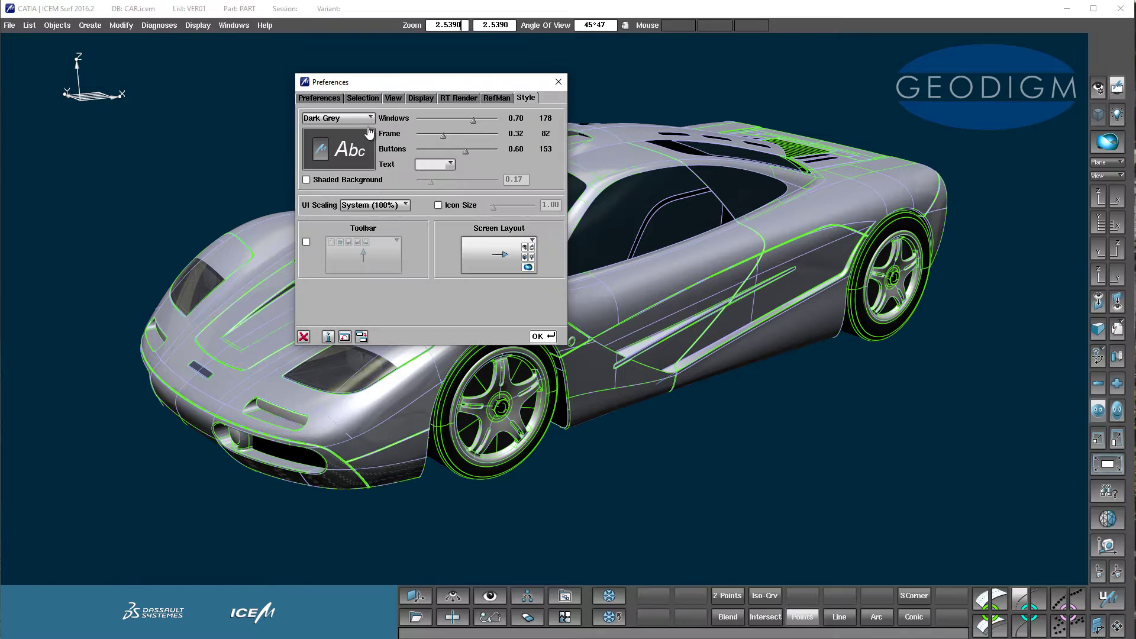
# Step: Switch the shaded background on and off, and do the same with the additional toolbar in the style preferences
pyautogui.moveTo(456, 82); pyautogui.dragTo(309, 77)
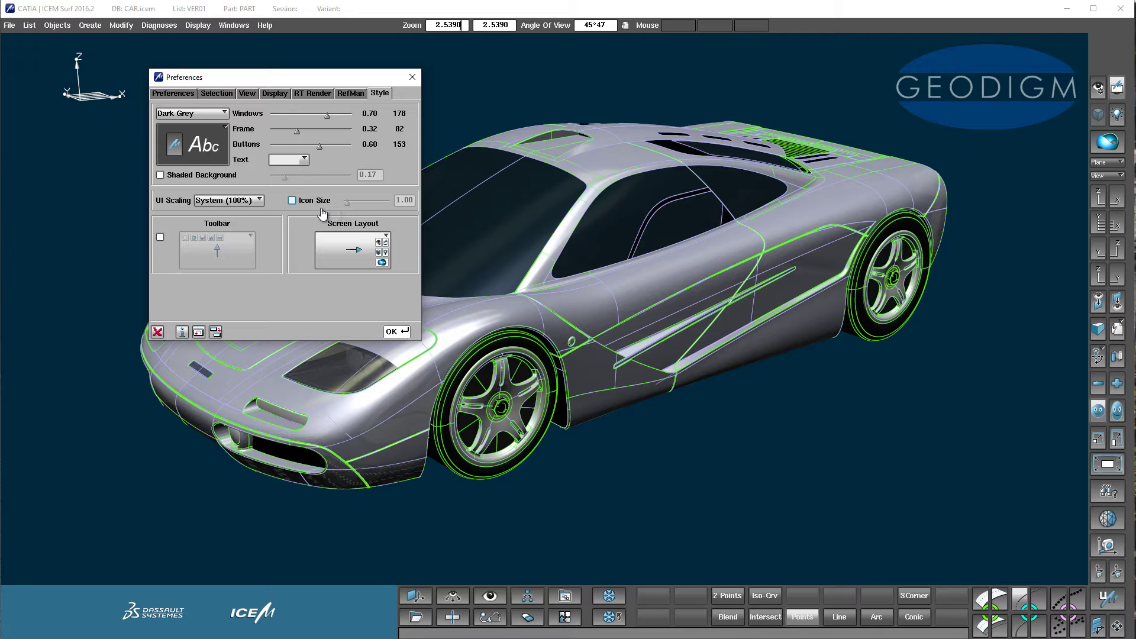
pyautogui.click(161, 176)
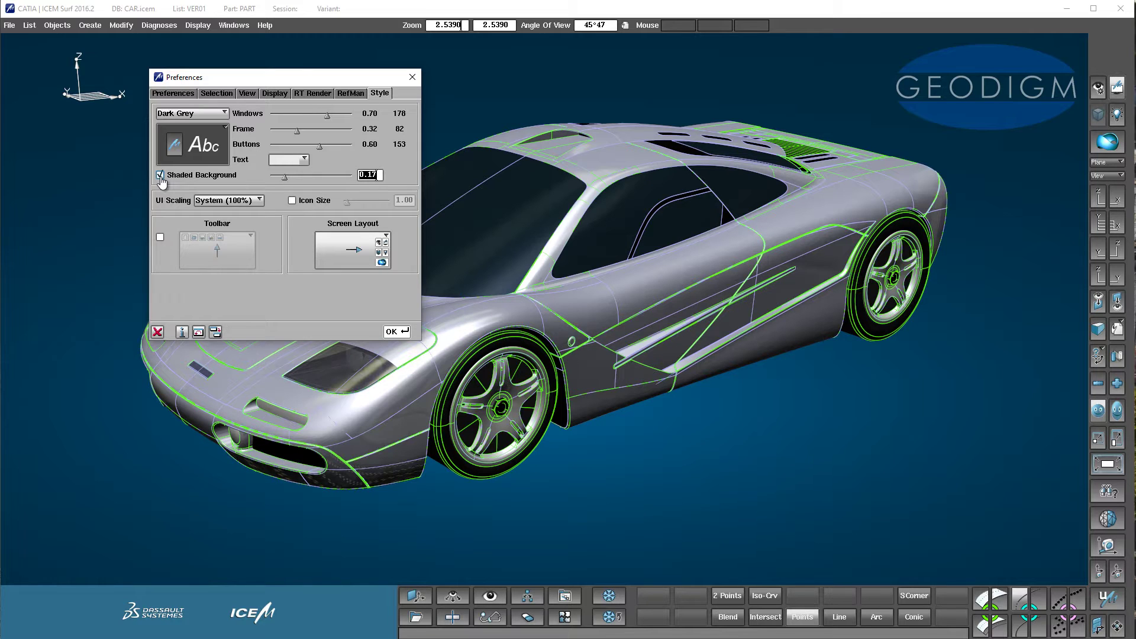
pyautogui.click(160, 175)
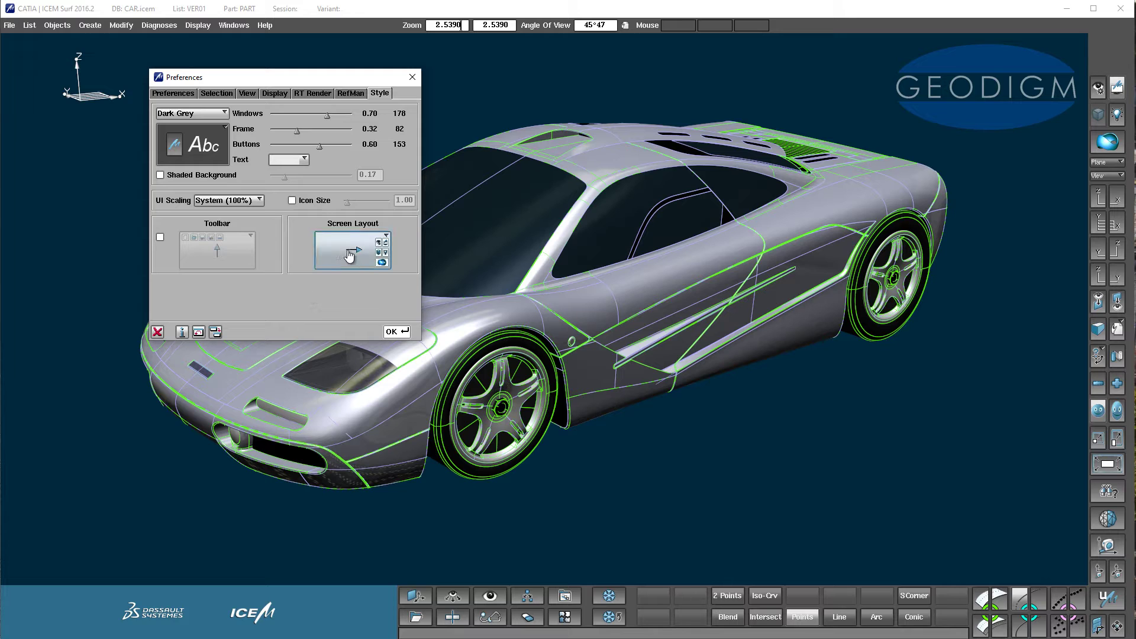
pyautogui.click(159, 238)
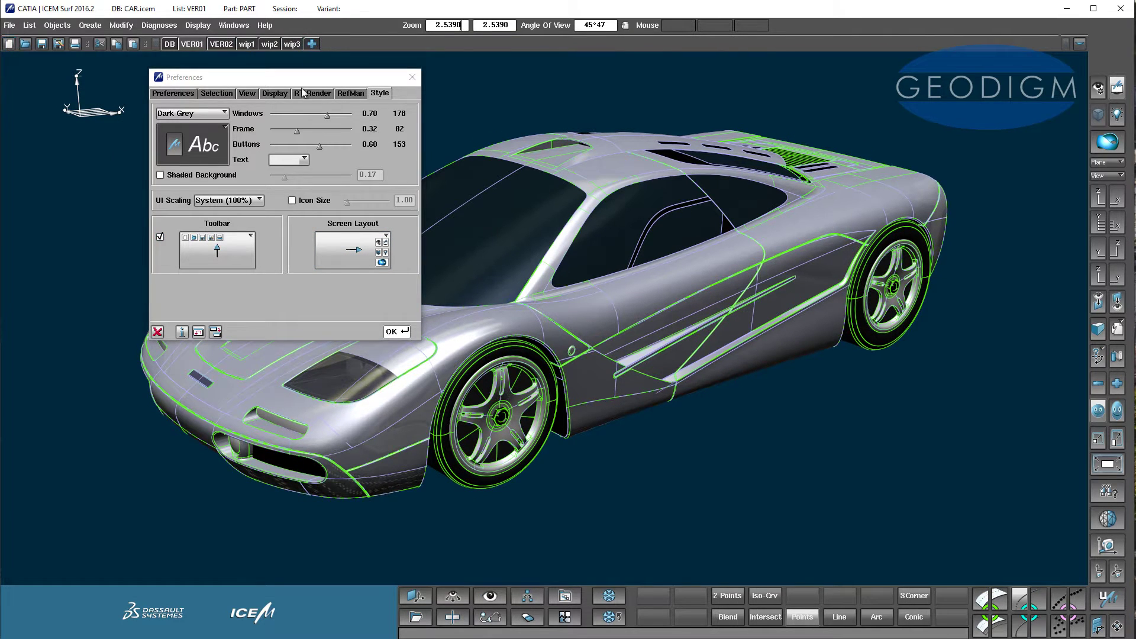
pyautogui.click(160, 239)
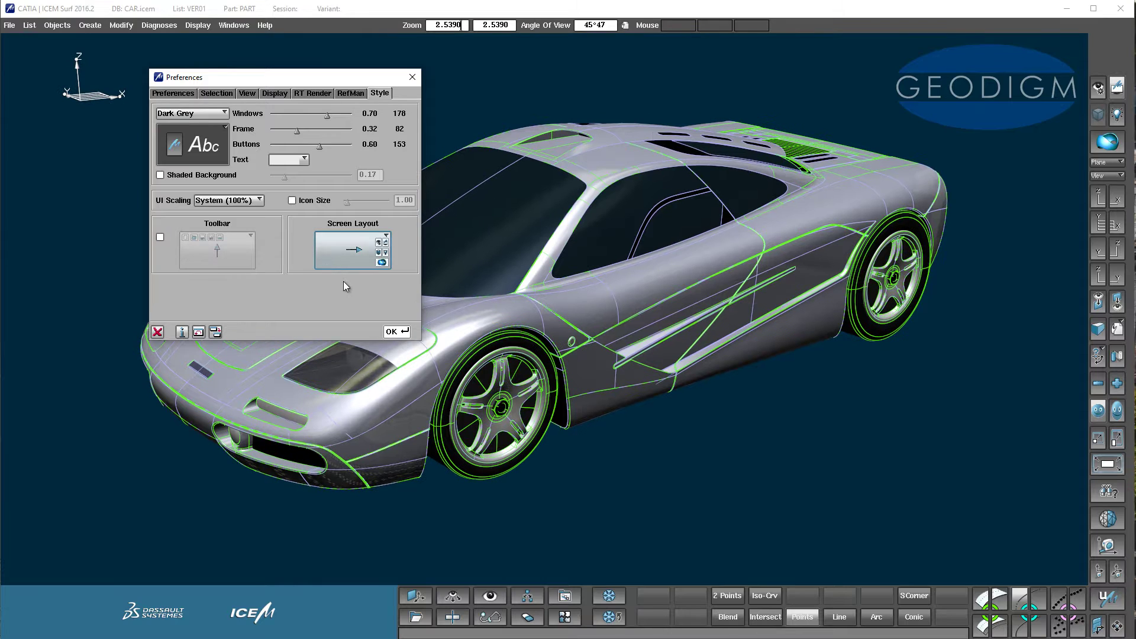
# Step: Mirror the screen layout to the opposite side and back, and close the preferences
pyautogui.click(355, 253)
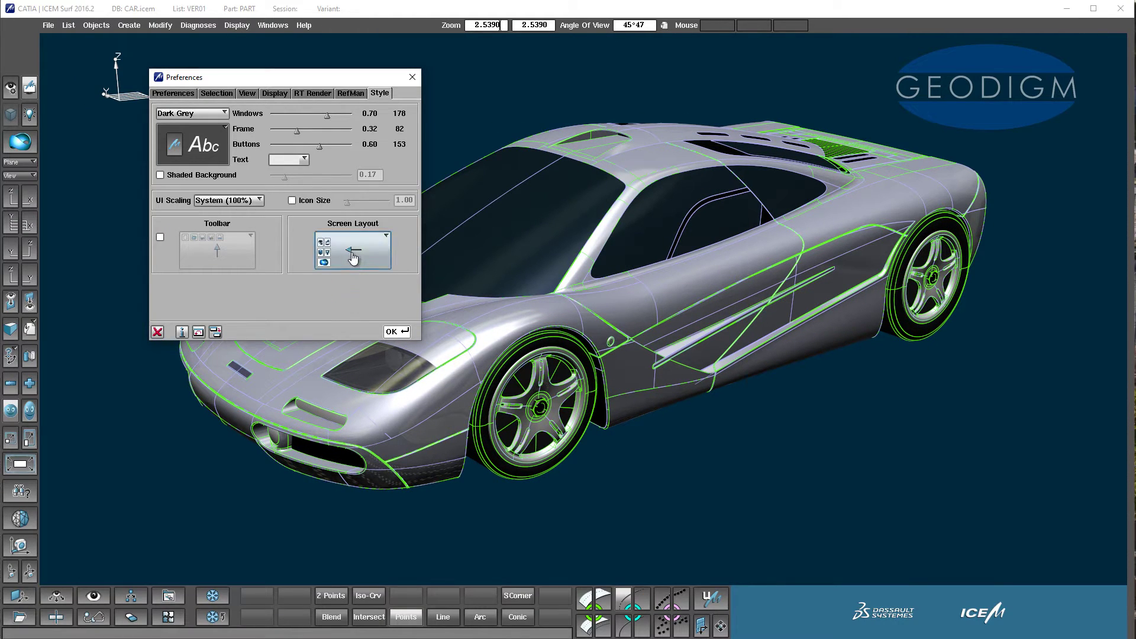
pyautogui.click(354, 254)
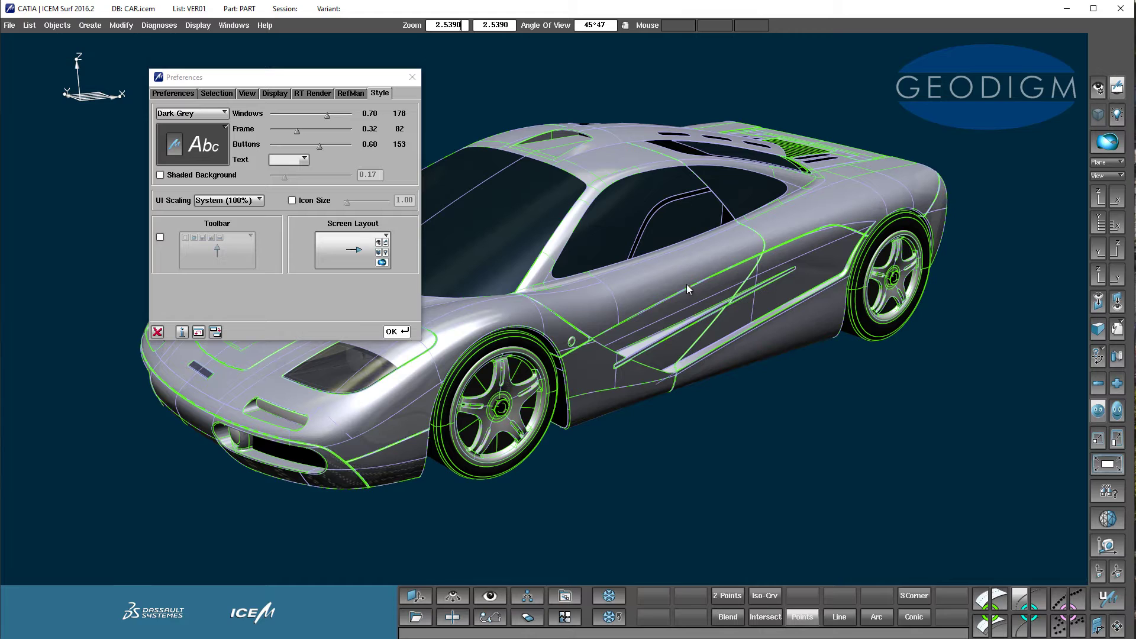
pyautogui.click(324, 85)
pyautogui.moveTo(336, 76); pyautogui.dragTo(421, 76)
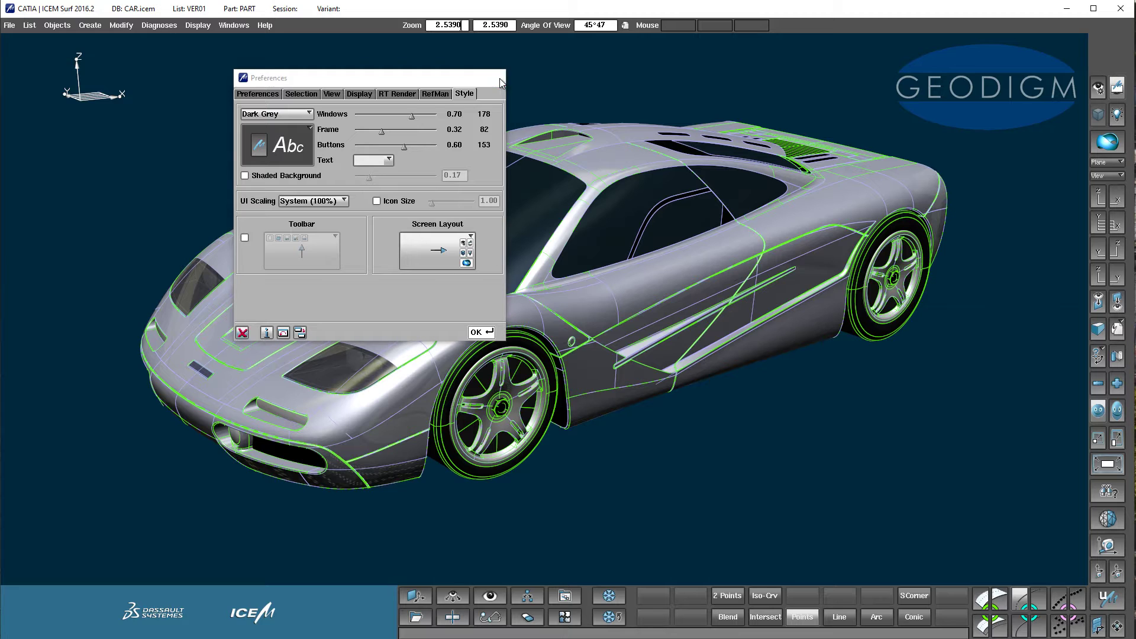
pyautogui.click(498, 77)
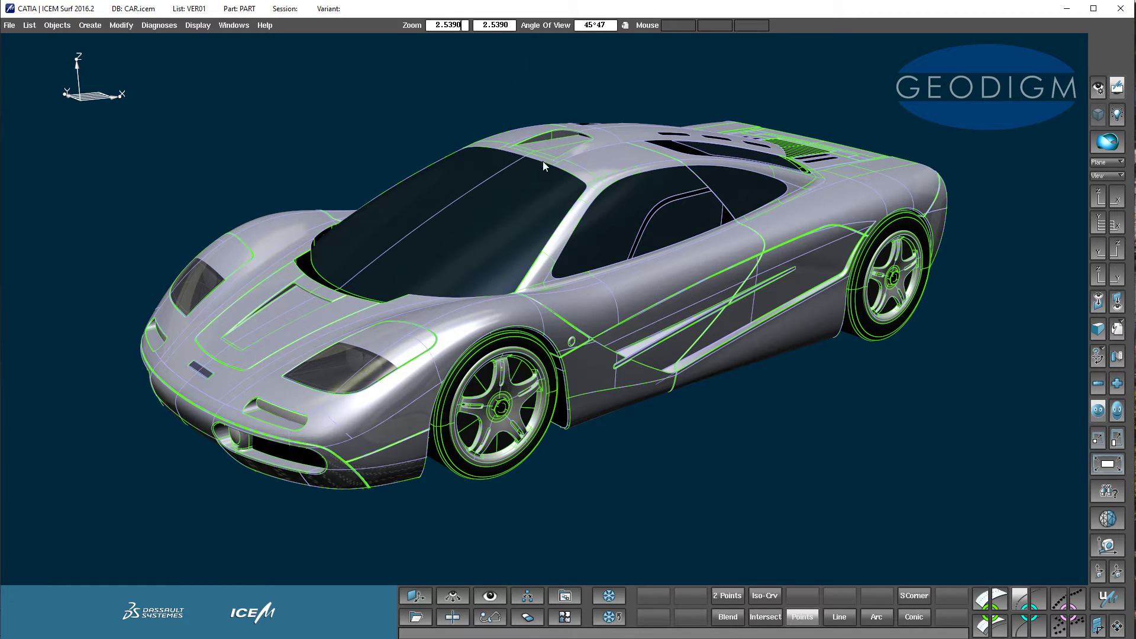
# Step: Zoom, rotate and pan the view of the car model to try out the navigation modes
pyautogui.moveTo(545, 172)
pyautogui.mouseDown(button='right')
pyautogui.moveTo(548, 241)
pyautogui.moveTo(557, 166)
pyautogui.mouseUp(button='right')
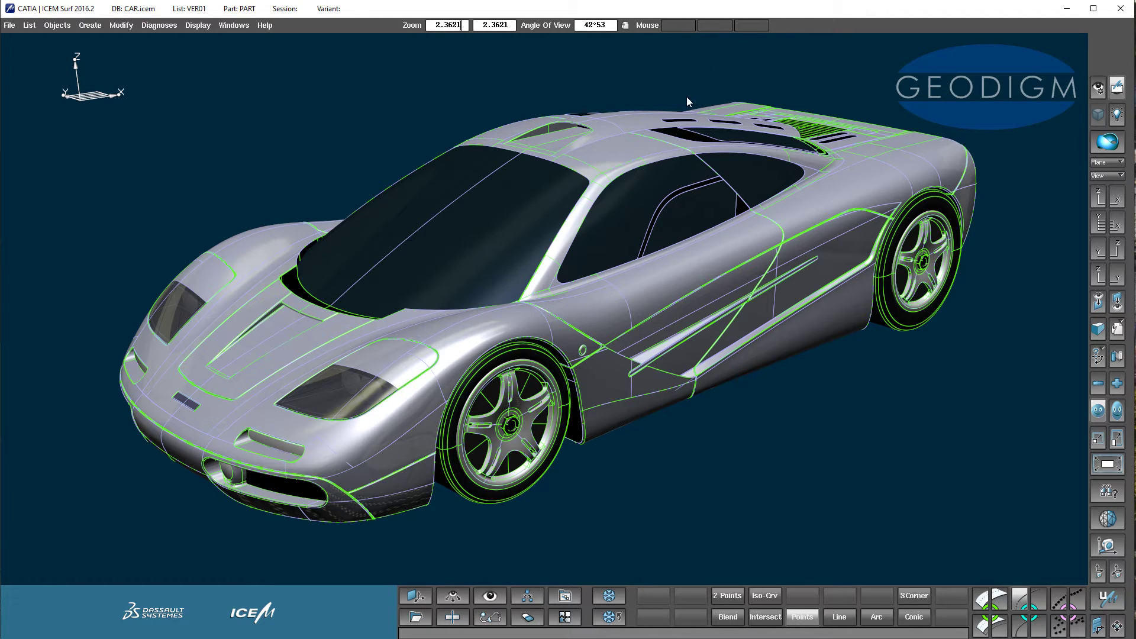
pyautogui.press('ctrl')
pyautogui.keyDown('ctrl'); pyautogui.moveTo(667, 129); pyautogui.dragTo(666, 26); pyautogui.keyUp('ctrl')
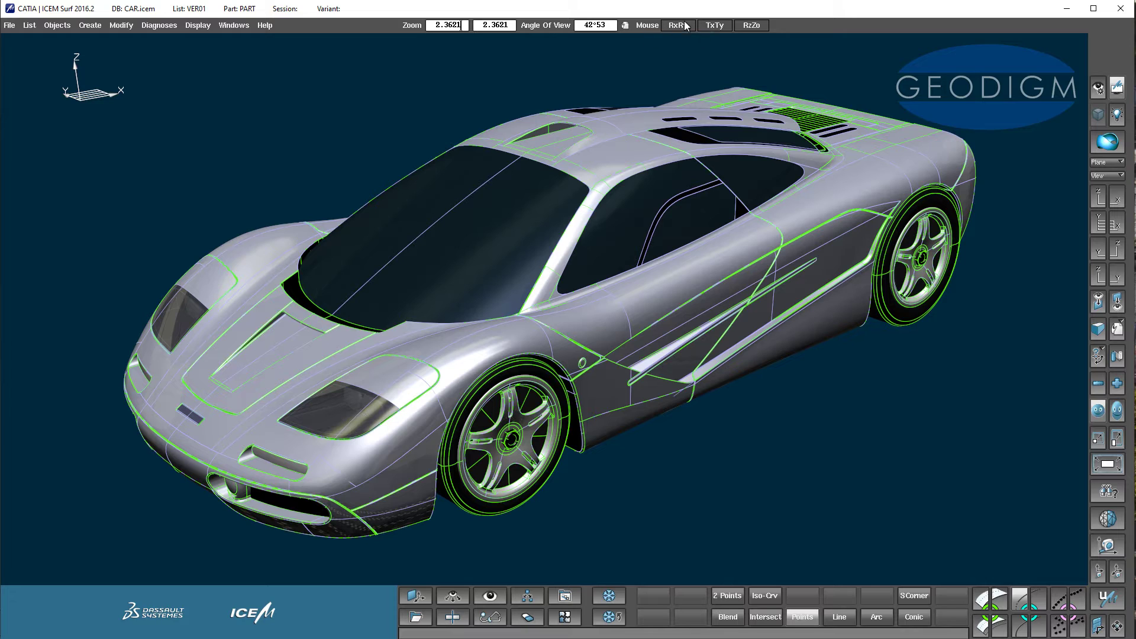
pyautogui.moveTo(678, 23); pyautogui.dragTo(694, 180)
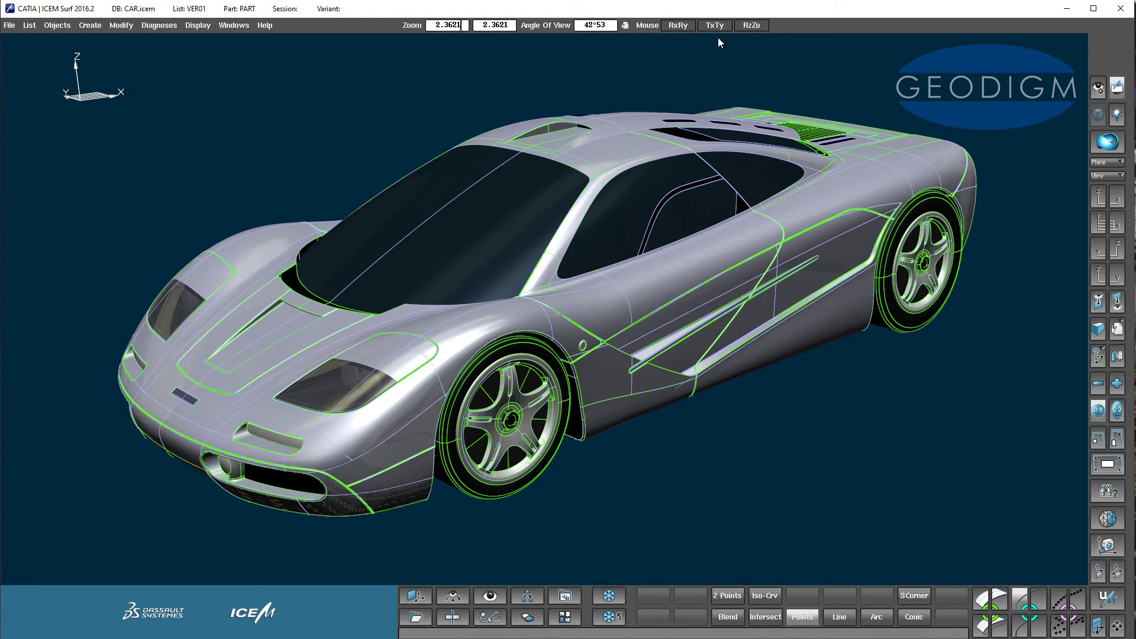
pyautogui.moveTo(718, 25); pyautogui.dragTo(680, 148)
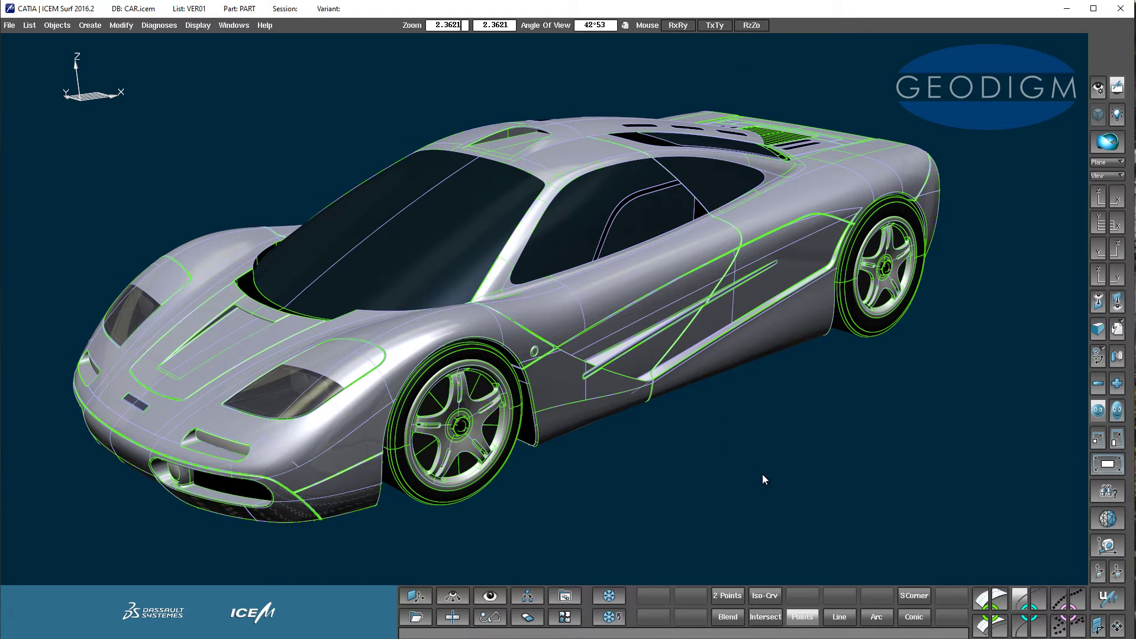
pyautogui.moveTo(771, 473); pyautogui.dragTo(795, 470, button='middle')
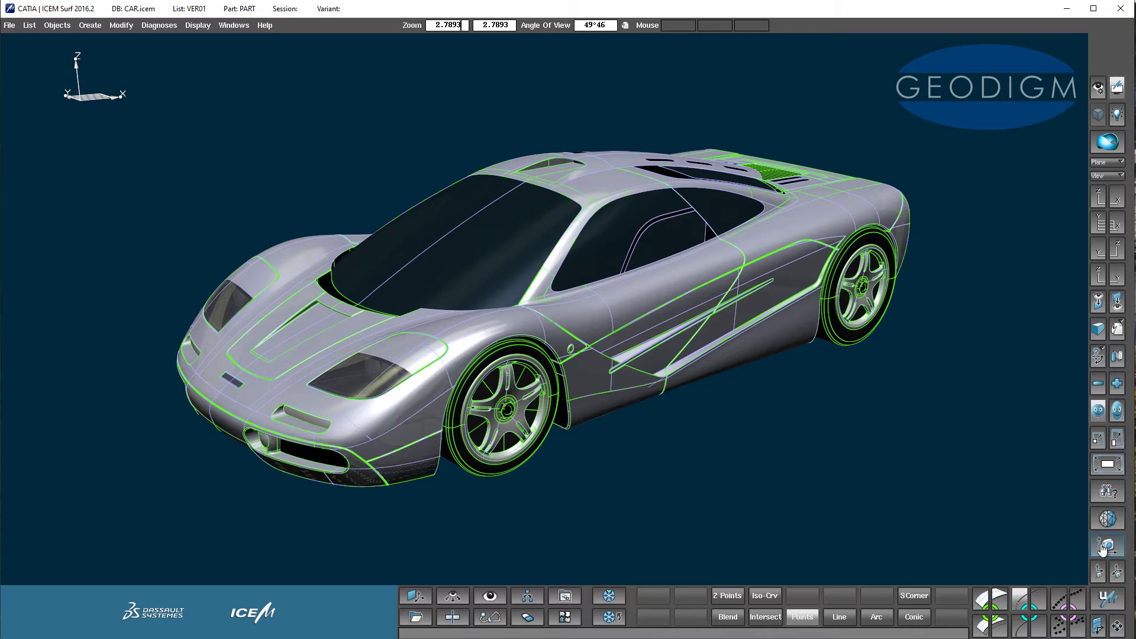
# Step: View the Display Options and the Reference Manager, closing each without changes
pyautogui.click(1099, 88)
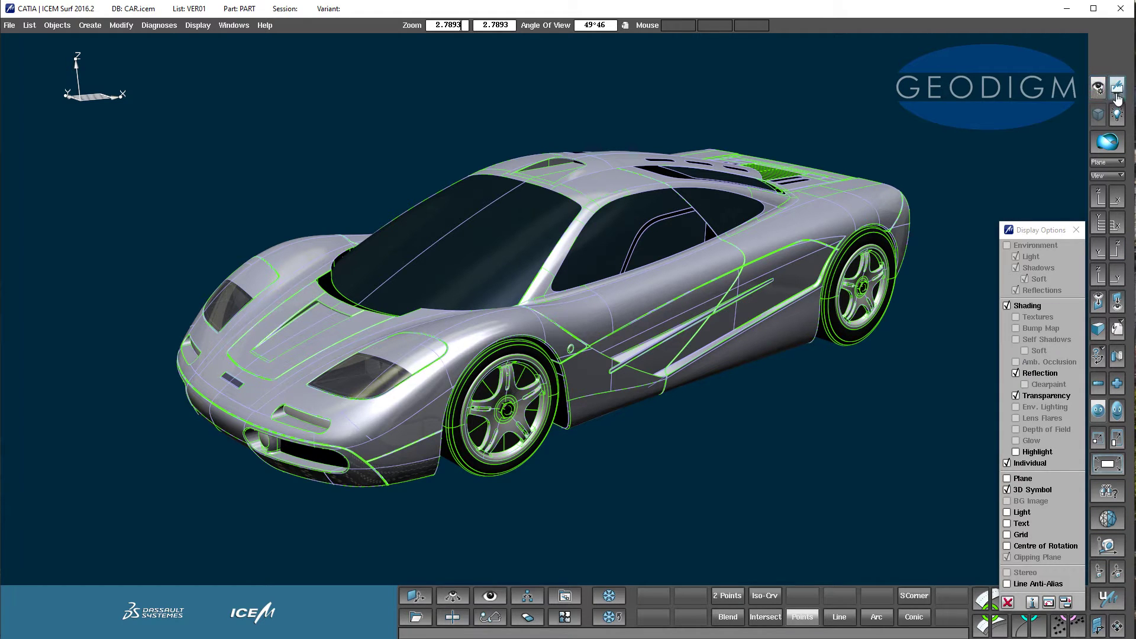
pyautogui.click(1077, 229)
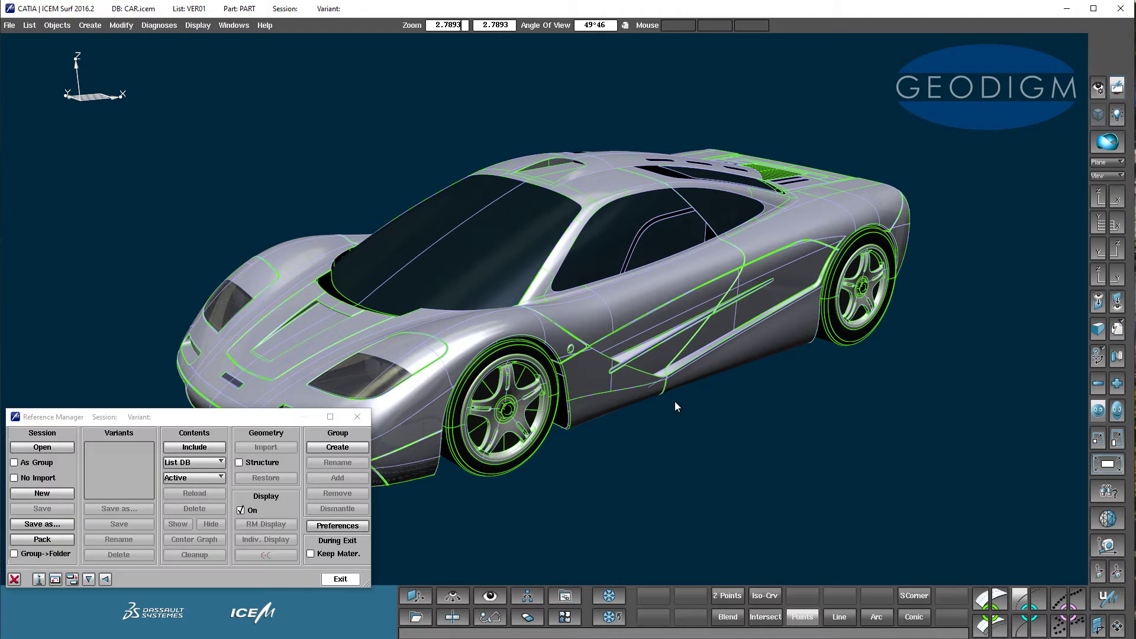
pyautogui.click(358, 417)
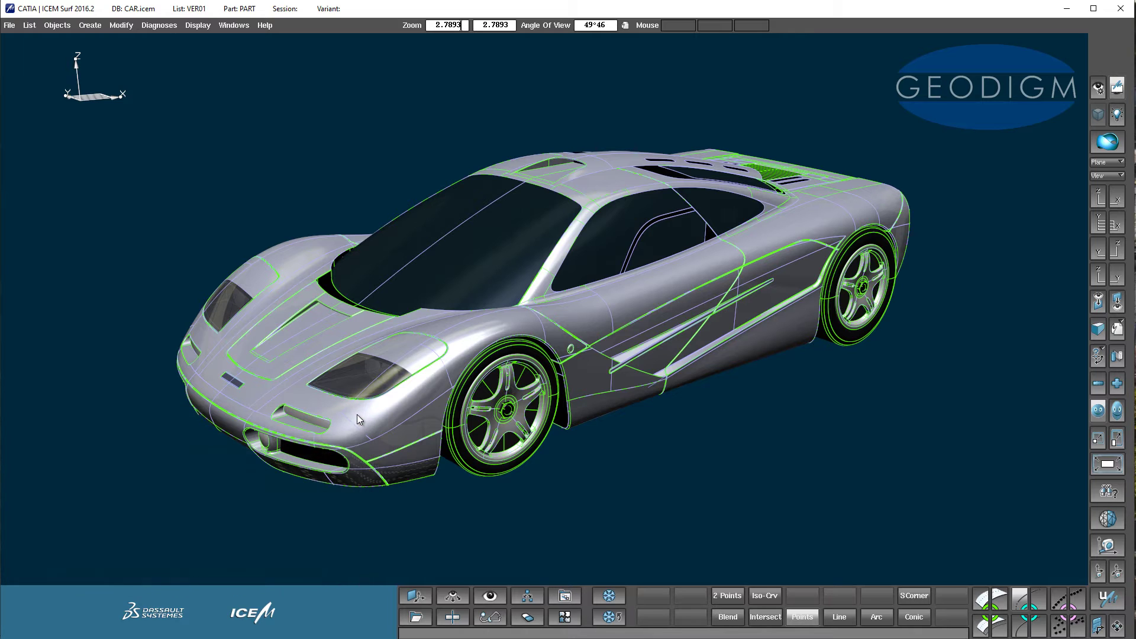
# Step: View the Light dialog and the Material dialog, closing each without changes
pyautogui.click(1117, 116)
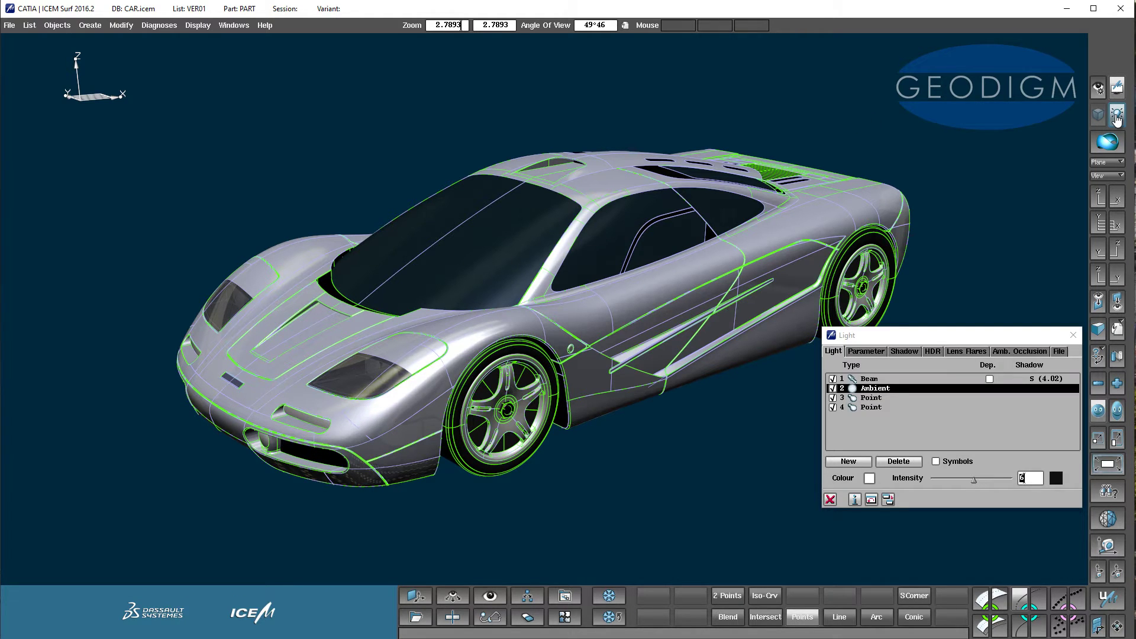
pyautogui.click(1117, 117)
pyautogui.click(1108, 145)
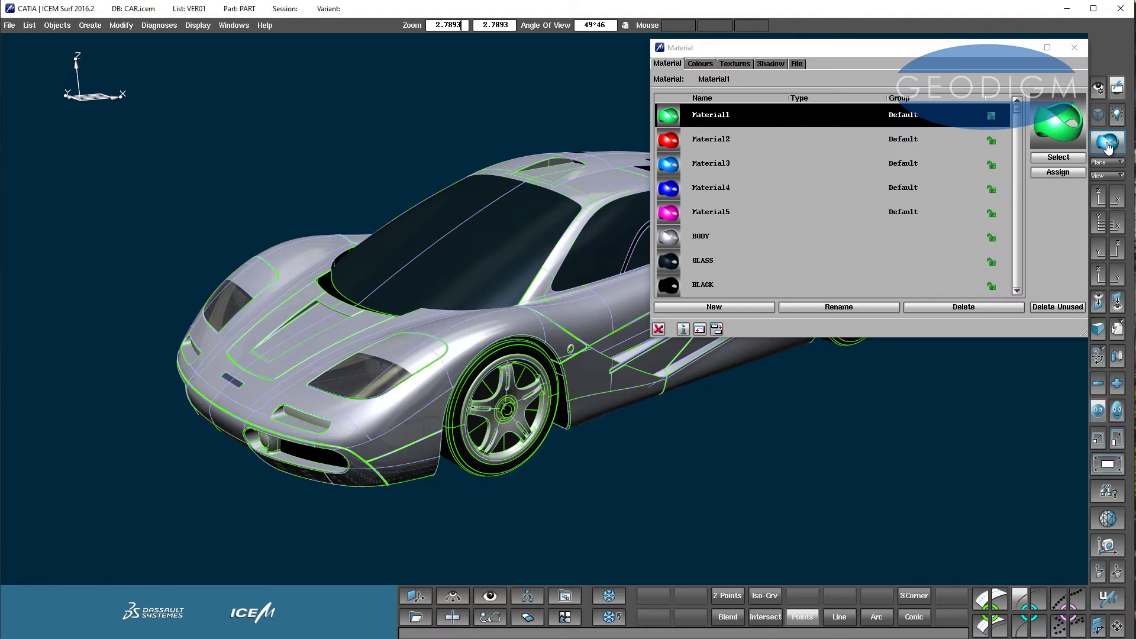
pyautogui.click(1108, 144)
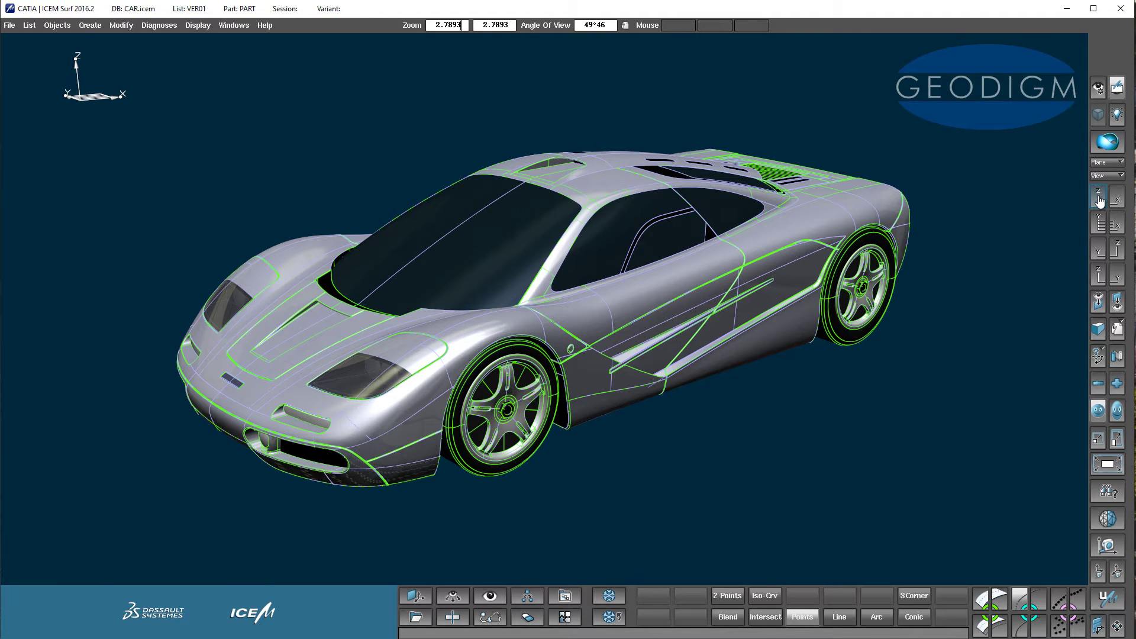
# Step: Step through the standard views of the car, including side and rear, and rotate it back to an angled front view
pyautogui.click(1100, 221)
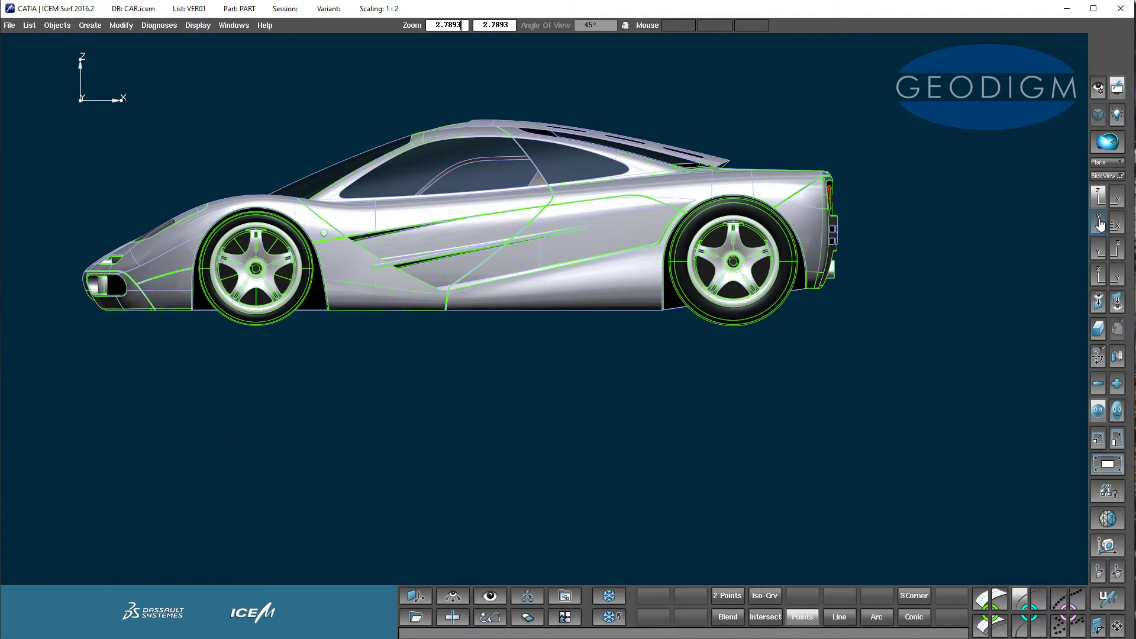
pyautogui.click(1100, 248)
pyautogui.click(1100, 269)
pyautogui.click(1099, 273)
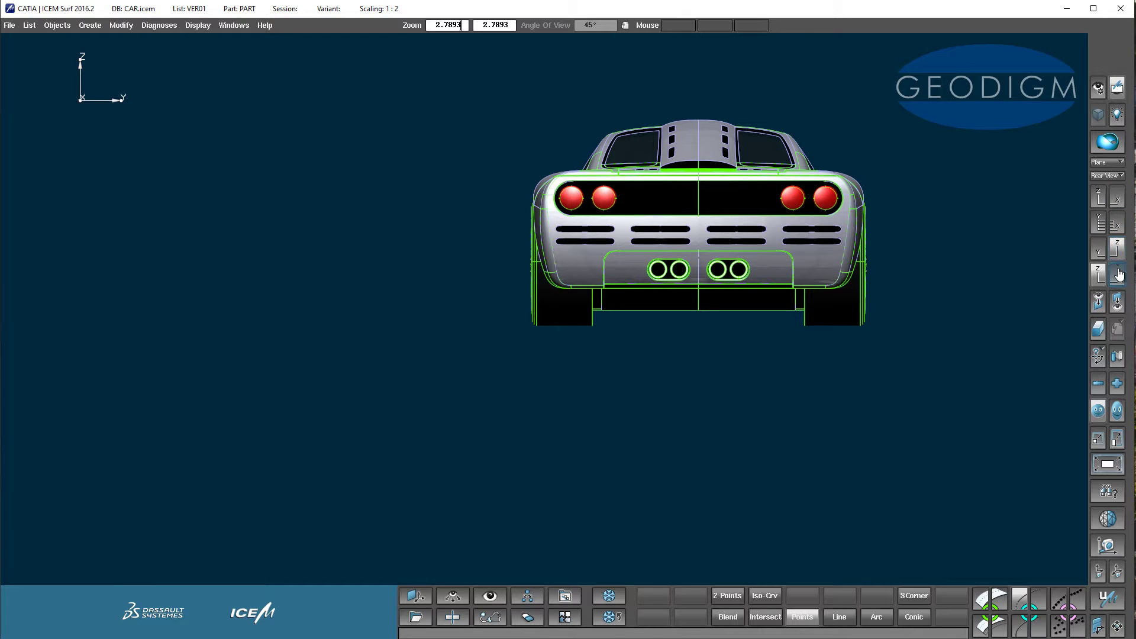
pyautogui.click(1099, 198)
pyautogui.moveTo(716, 240); pyautogui.dragTo(832, 297)
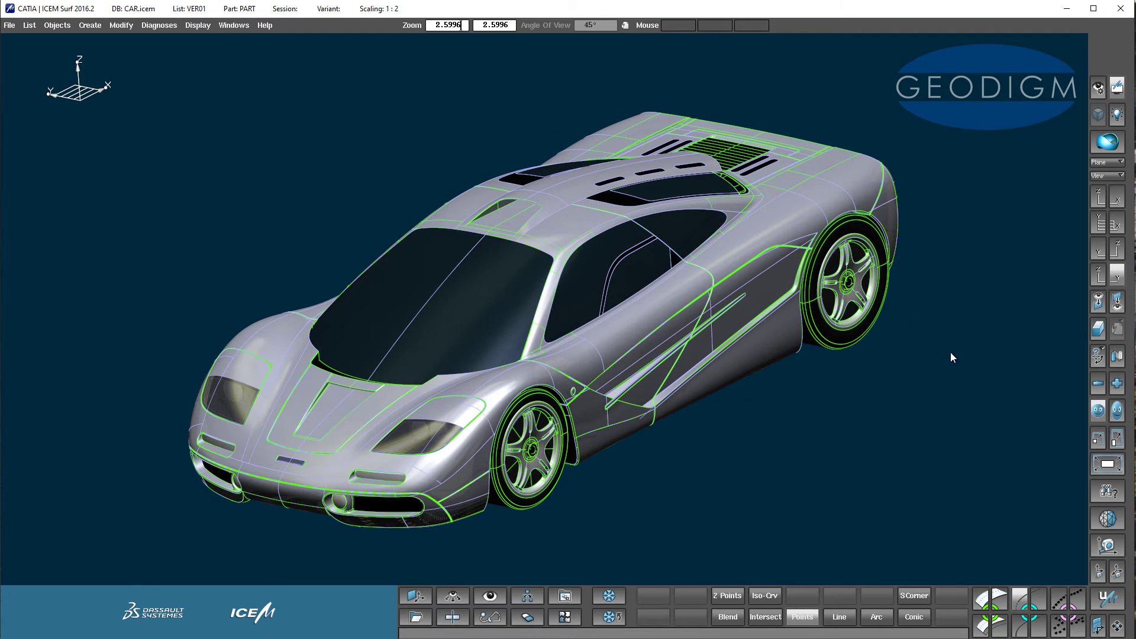
# Step: Toggle between central perspective and parallel projection, ending in parallel, and reorient the car to show more of its side
pyautogui.click(1096, 330)
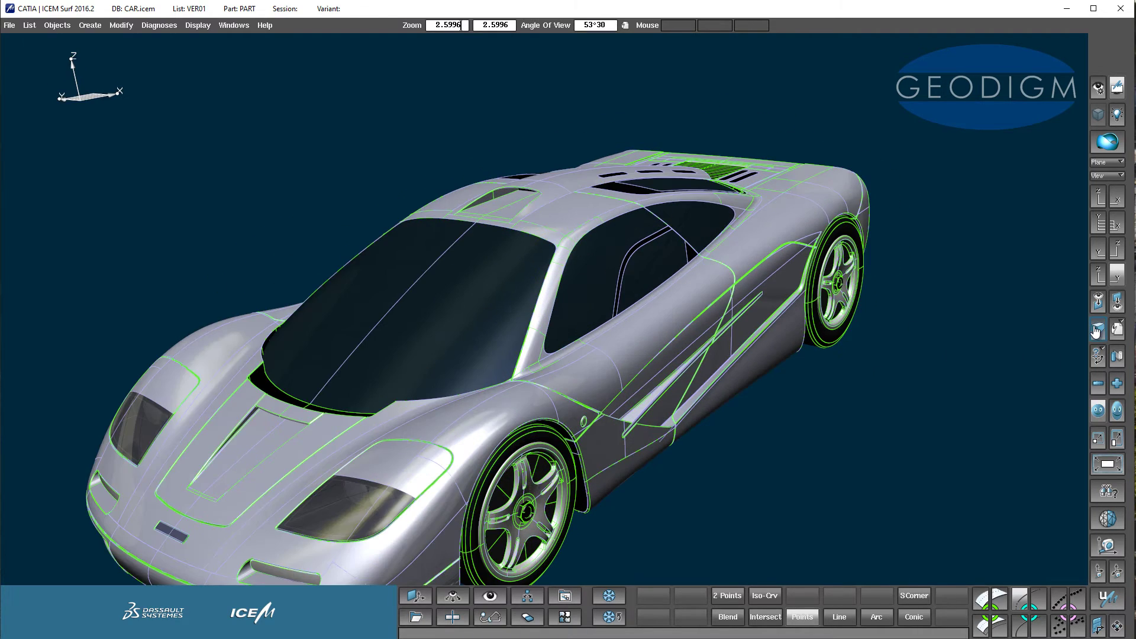
pyautogui.click(1097, 331)
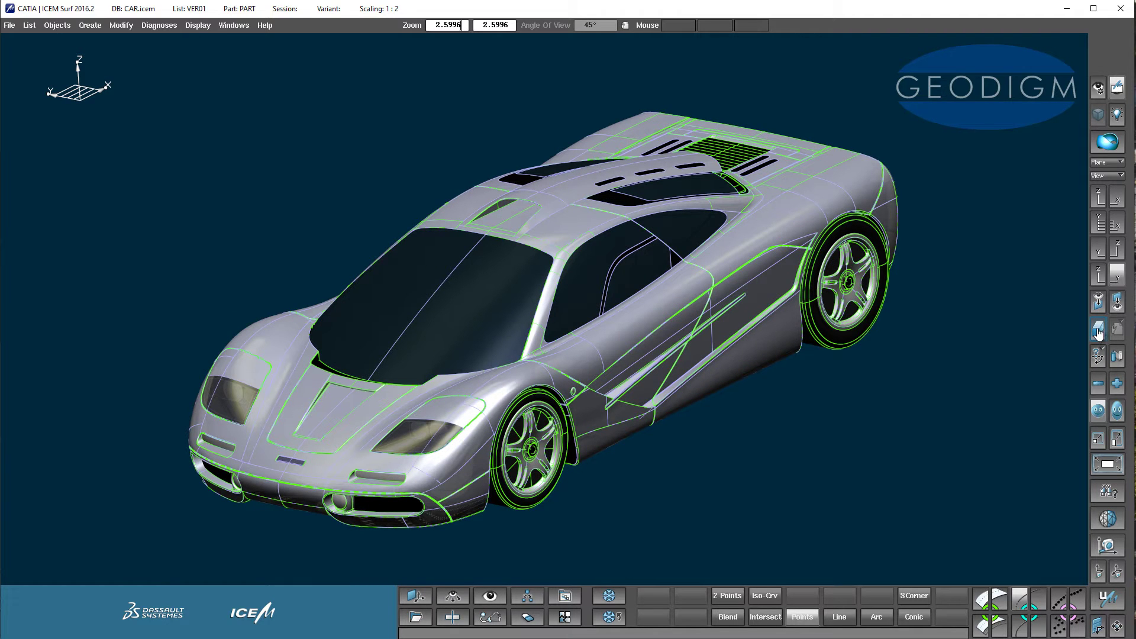
pyautogui.click(1097, 331)
pyautogui.click(1096, 332)
pyautogui.moveTo(797, 329); pyautogui.dragTo(768, 320)
pyautogui.moveTo(933, 363); pyautogui.dragTo(759, 312)
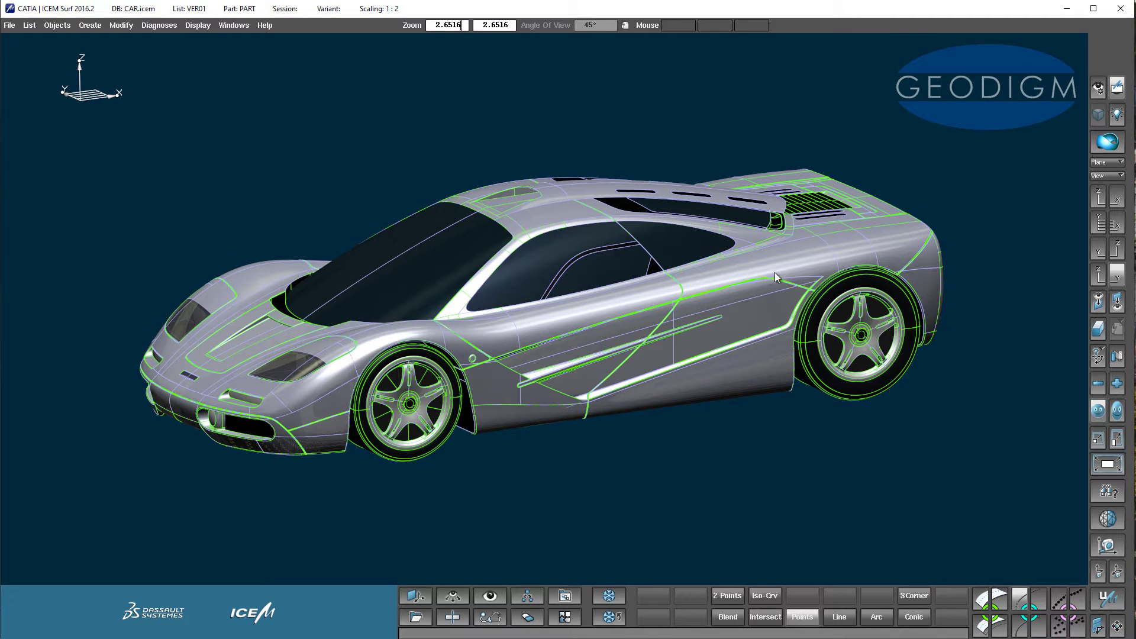
pyautogui.moveTo(950, 396); pyautogui.dragTo(918, 361, button='middle')
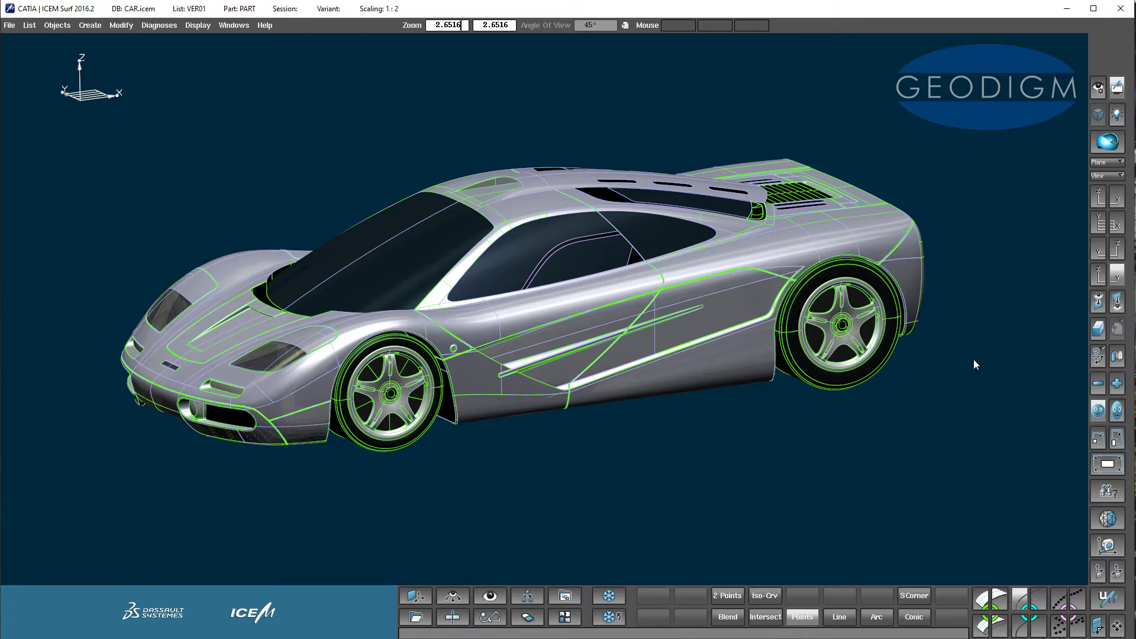
# Step: Zoom into the body area above the rear wheel and switch repeatedly between this close-up and the previous full view
pyautogui.click(1098, 441)
pyautogui.moveTo(886, 194); pyautogui.dragTo(754, 296)
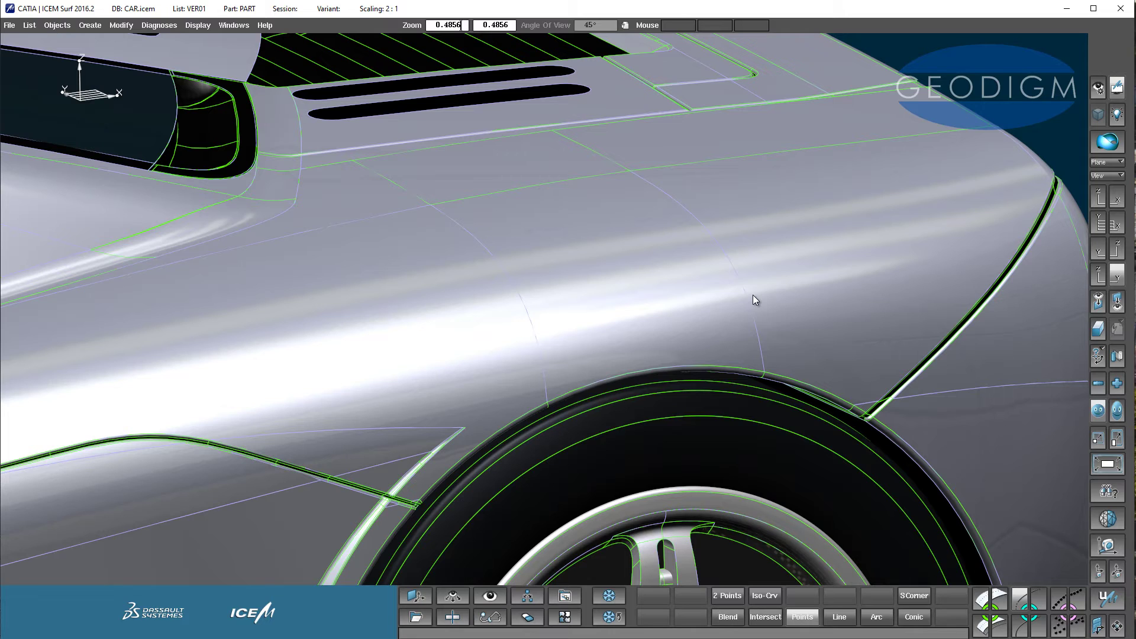
pyautogui.press('Home')
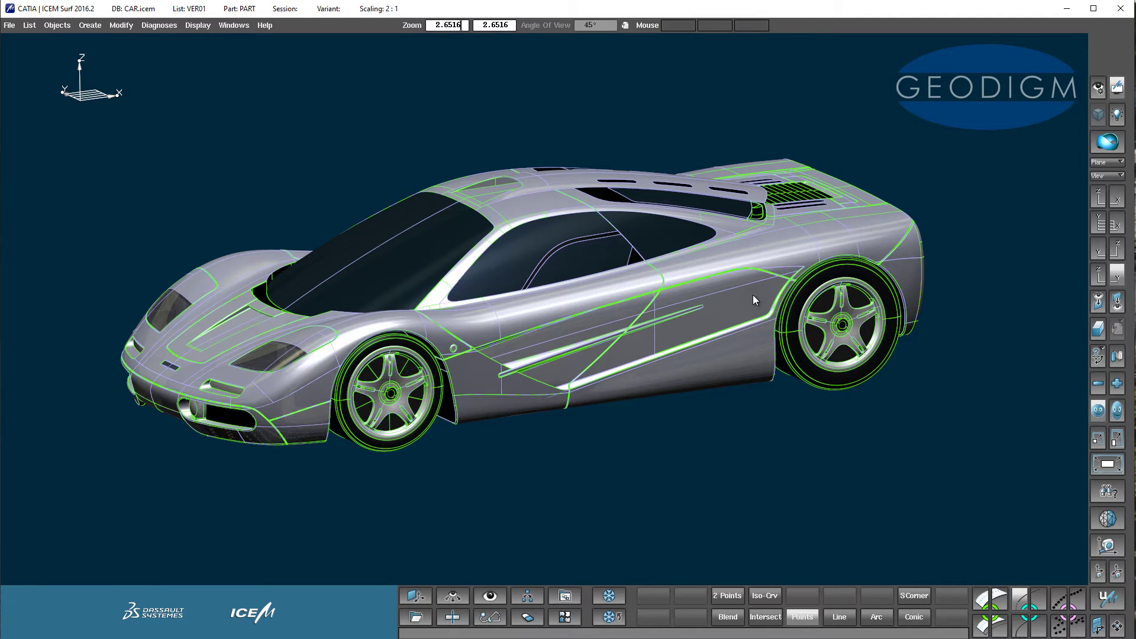
pyautogui.scroll(5, 751, 292)
pyautogui.press('Home')
pyautogui.scroll(5, 751, 292)
pyautogui.press('Home')
pyautogui.scroll(5, 751, 293)
pyautogui.press('Home')
pyautogui.scroll(5, 751, 293)
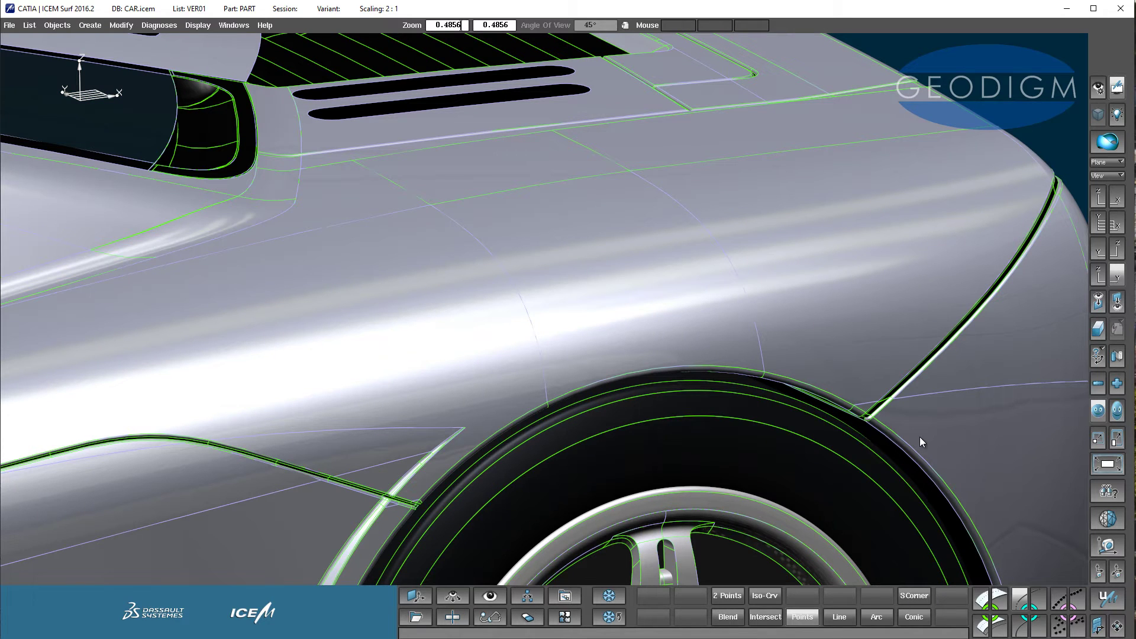
# Step: Fit the whole car in the view and inspect the Tessellation settings, closing them without changes
pyautogui.click(1108, 466)
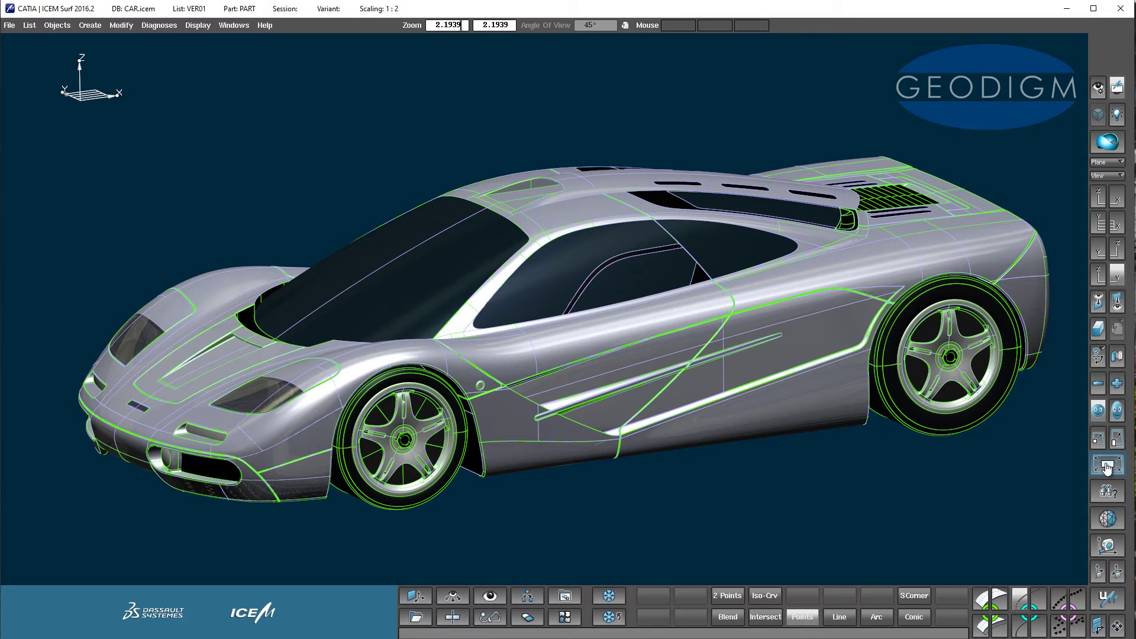
pyautogui.click(1107, 519)
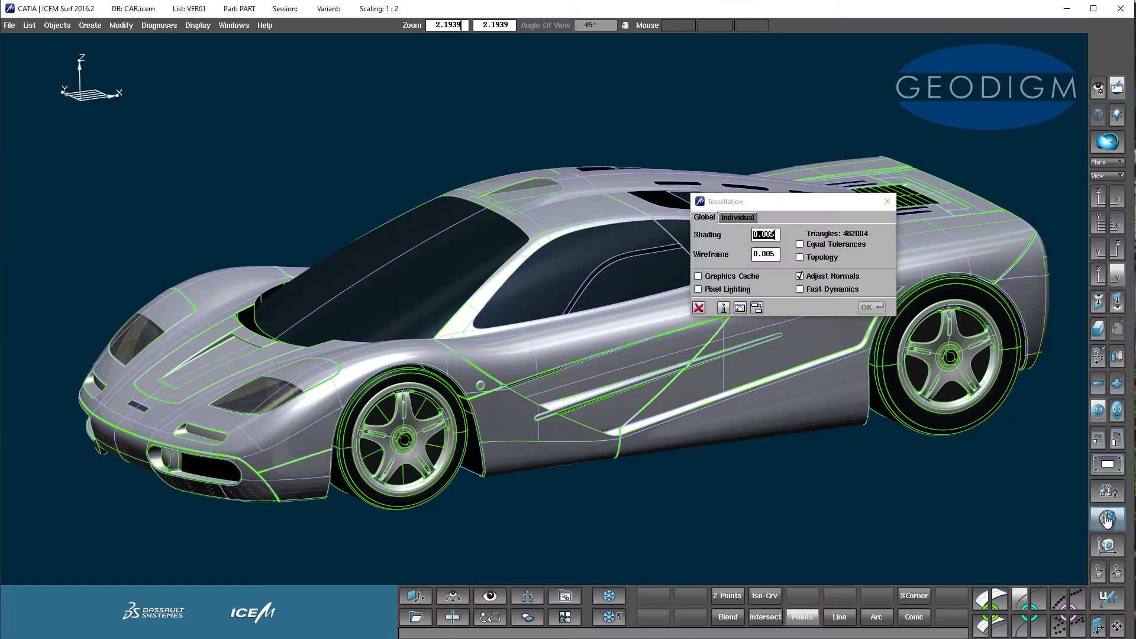
pyautogui.click(889, 202)
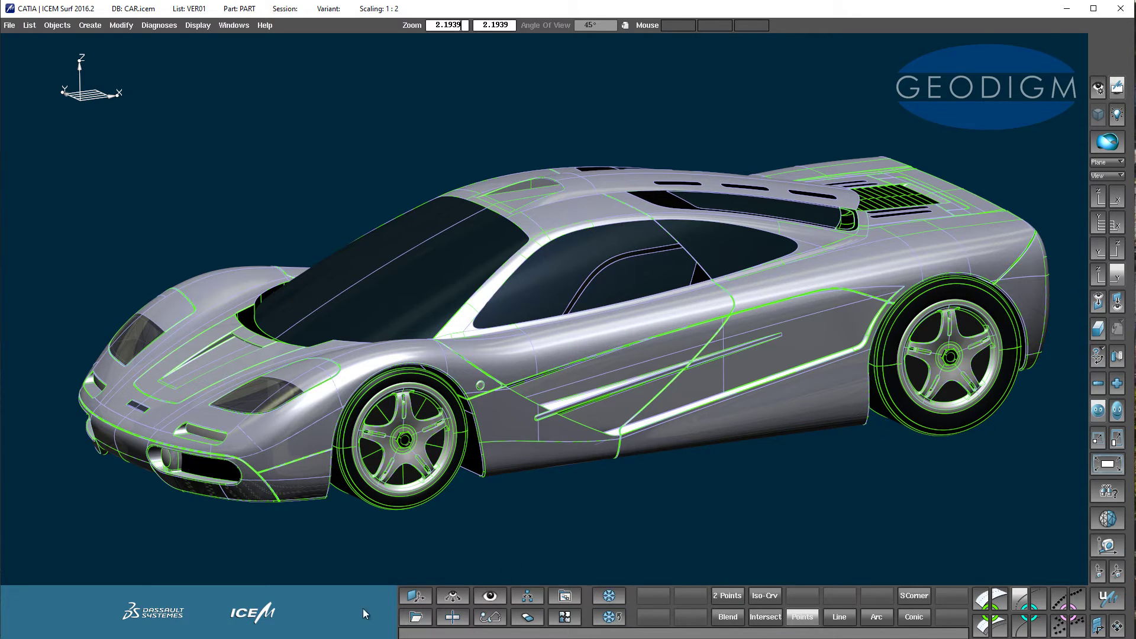
# Step: View the Plane, View/Navigation, Display, List, Sections and Diagnoses dialogs one after another without changing anything
pyautogui.click(417, 598)
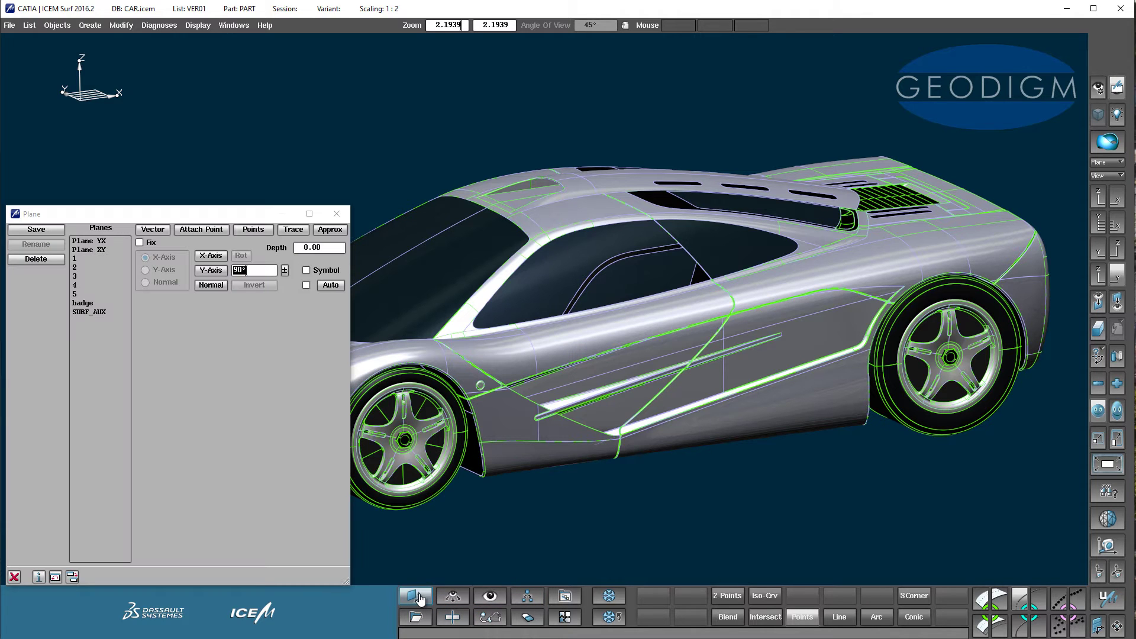
pyautogui.click(453, 598)
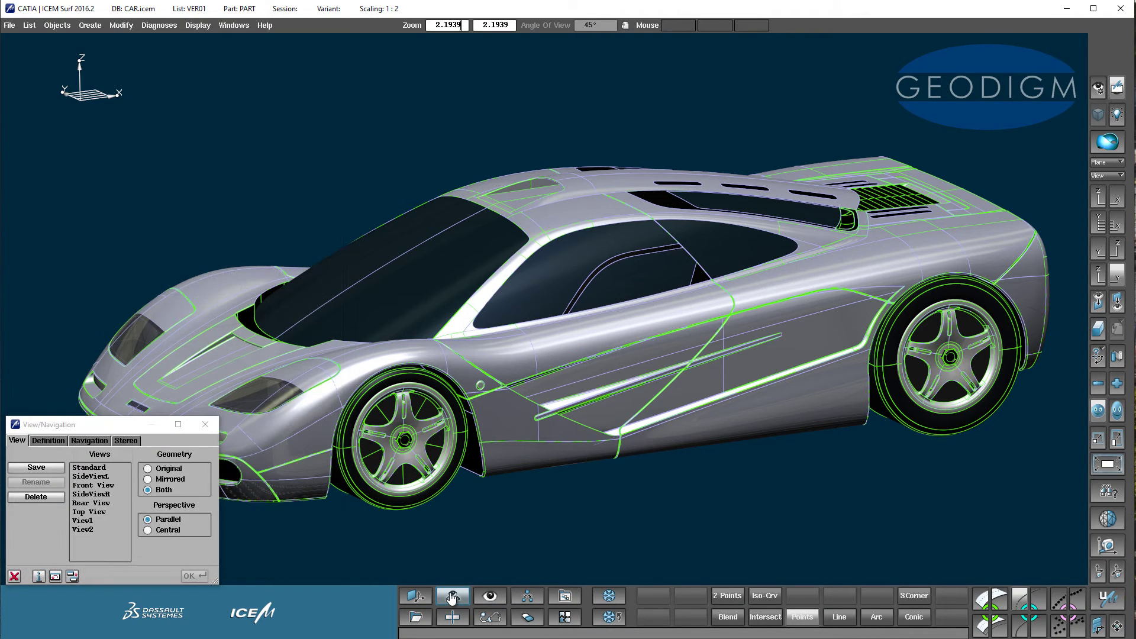
pyautogui.click(491, 597)
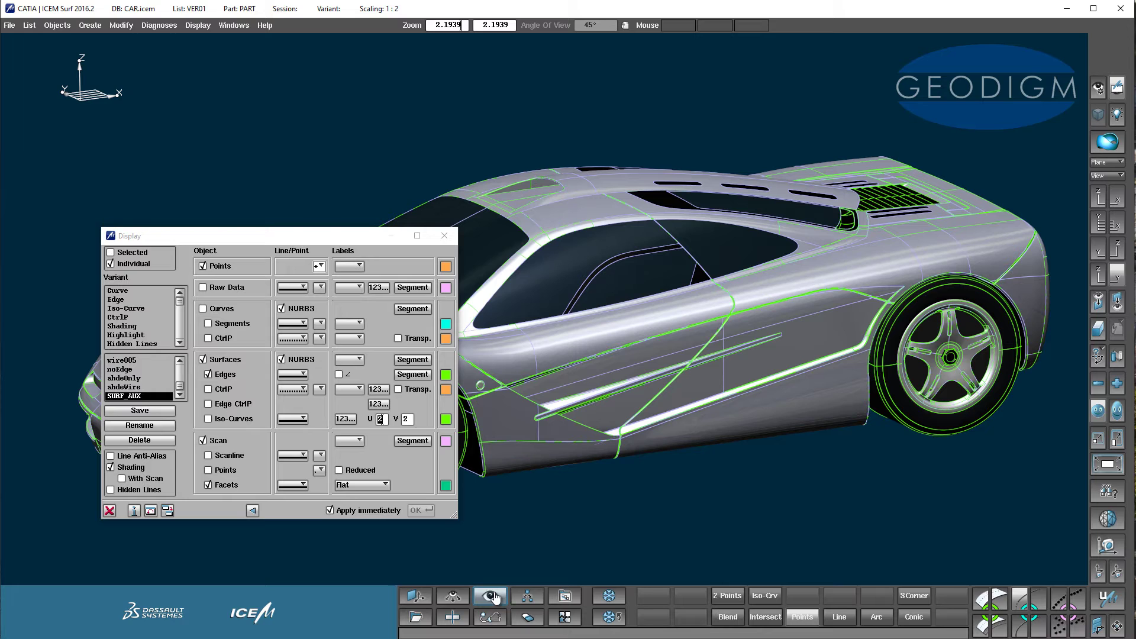
pyautogui.click(414, 618)
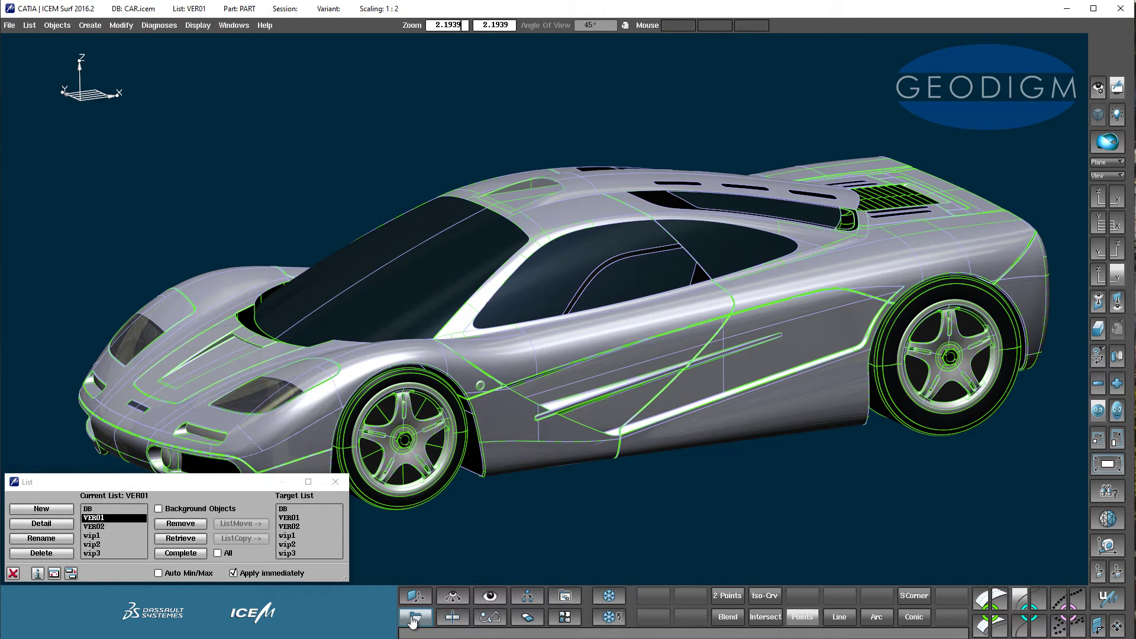
pyautogui.click(490, 618)
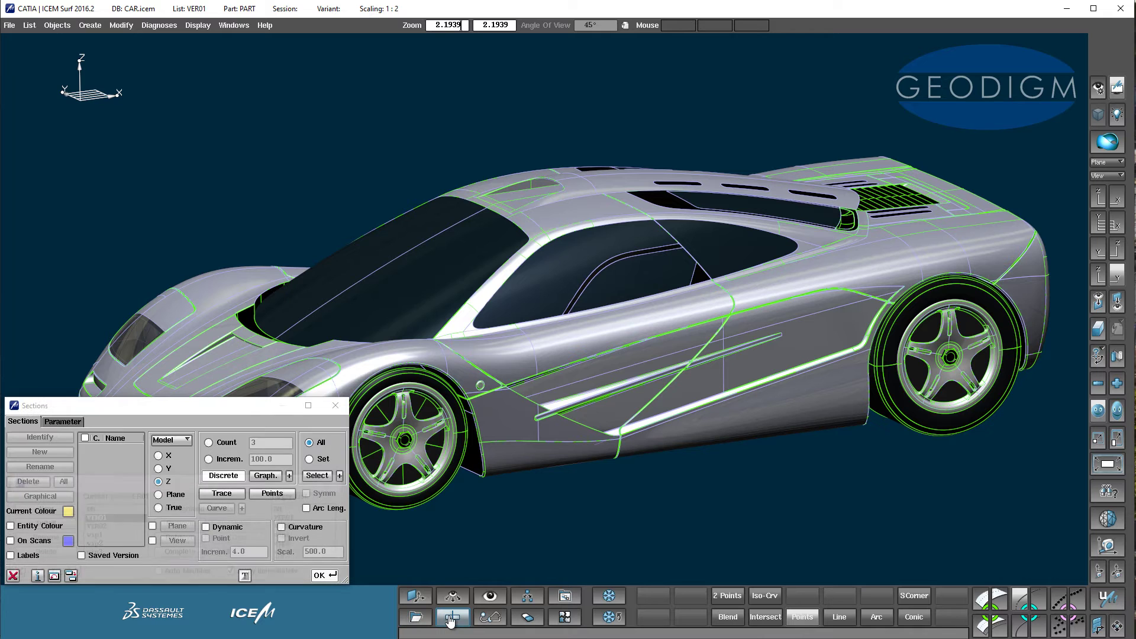
pyautogui.click(527, 618)
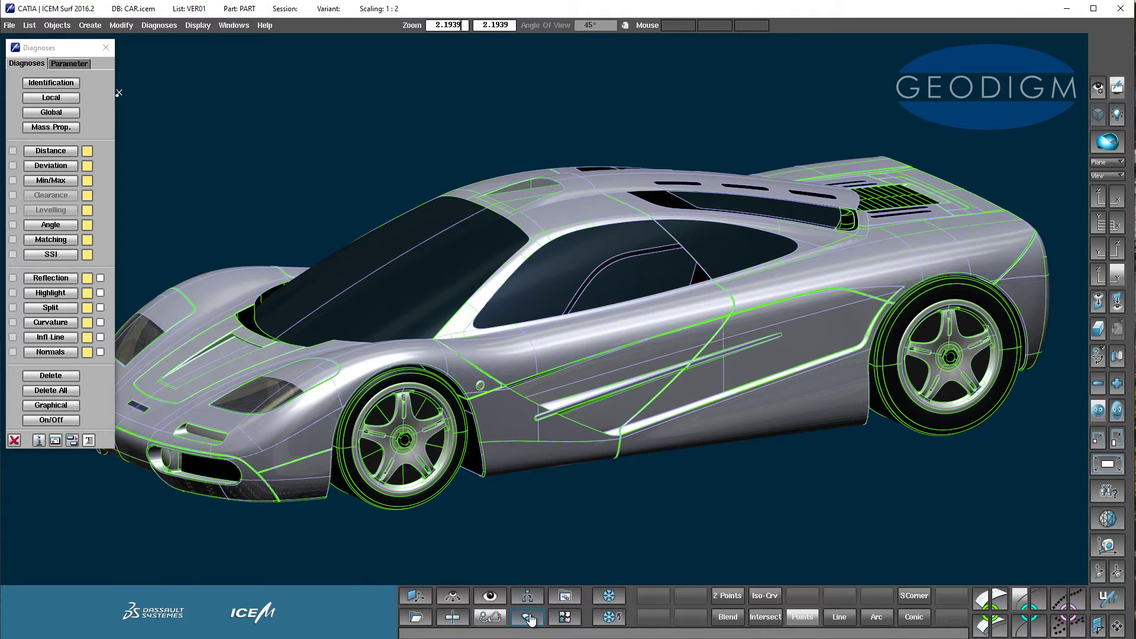
# Step: Delete the front section of the car, including the bonnet, windscreen and front wheels
pyautogui.click(529, 618)
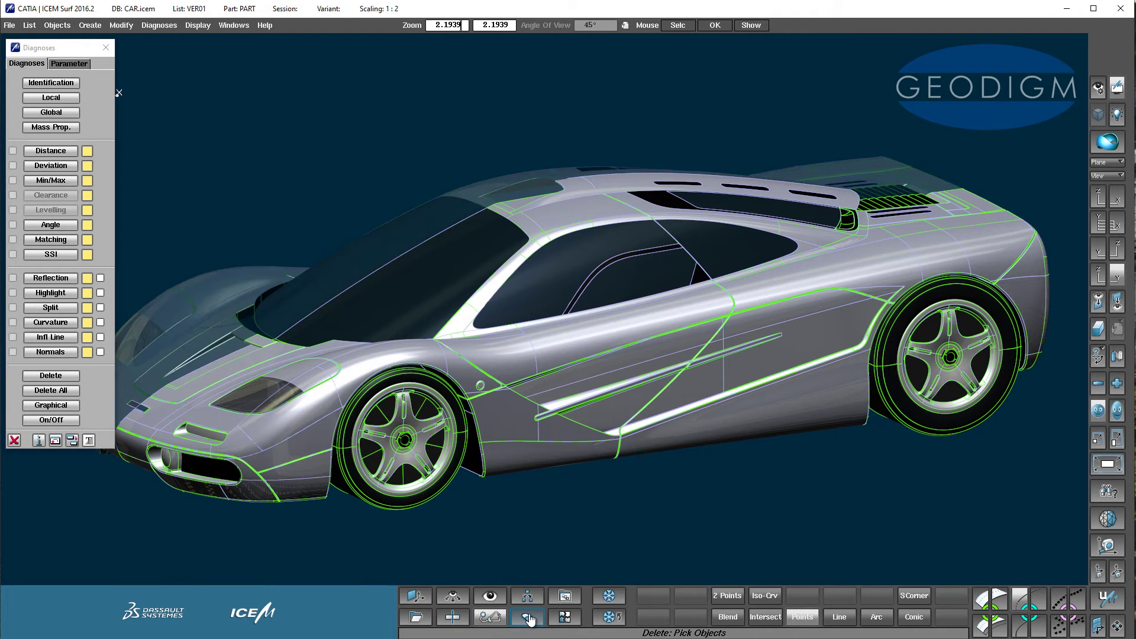
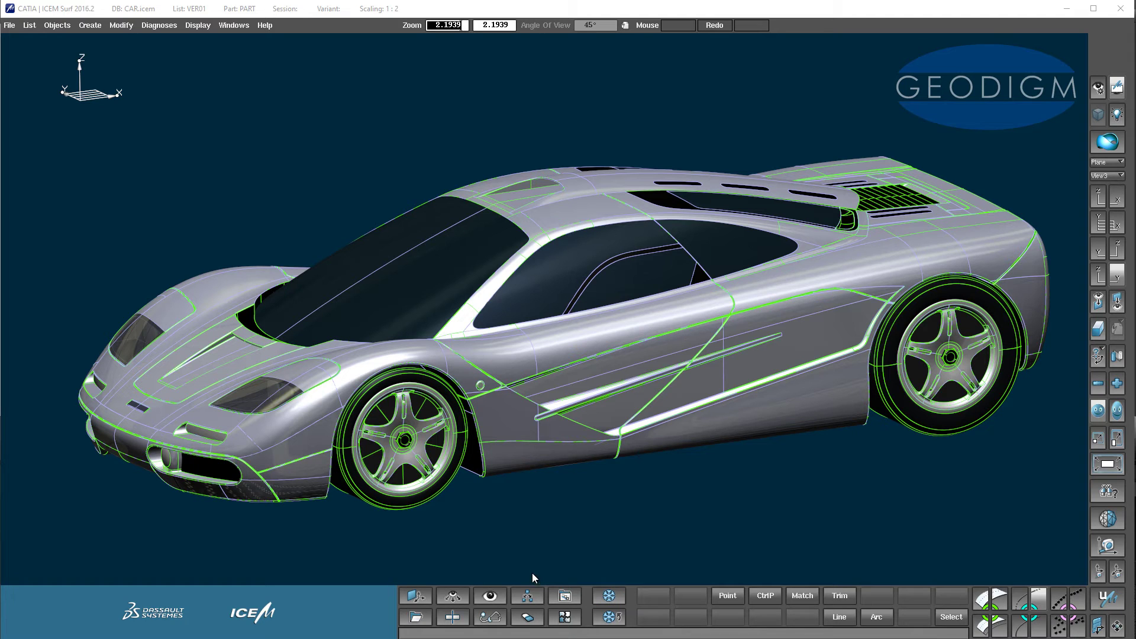
pyautogui.click(529, 621)
pyautogui.moveTo(147, 531); pyautogui.dragTo(433, 312)
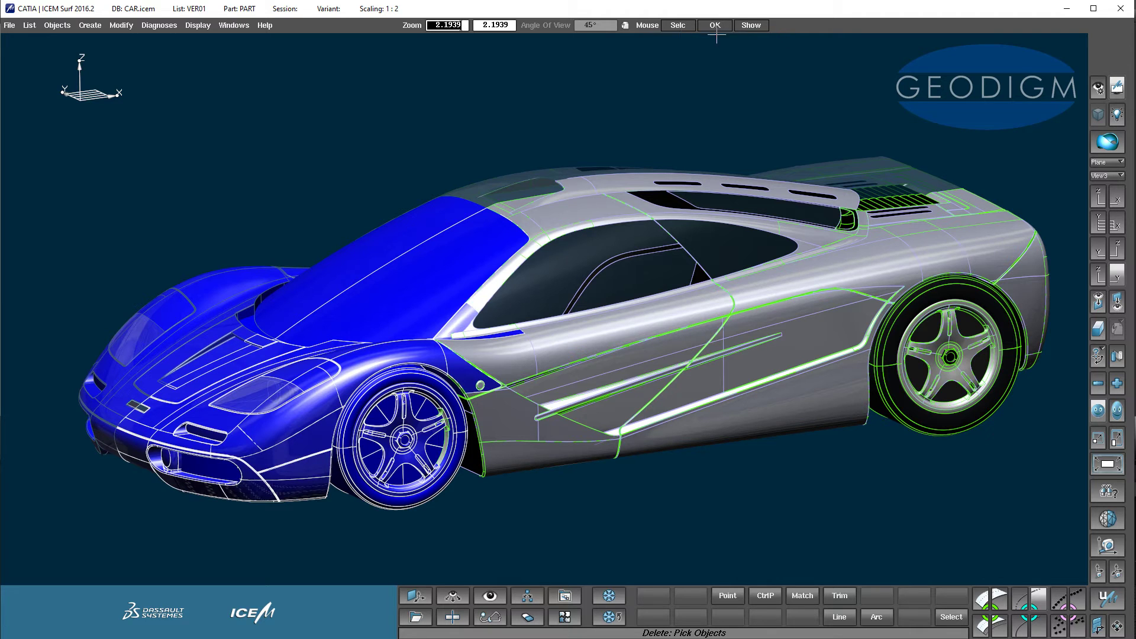
pyautogui.middleClick(370, 148)
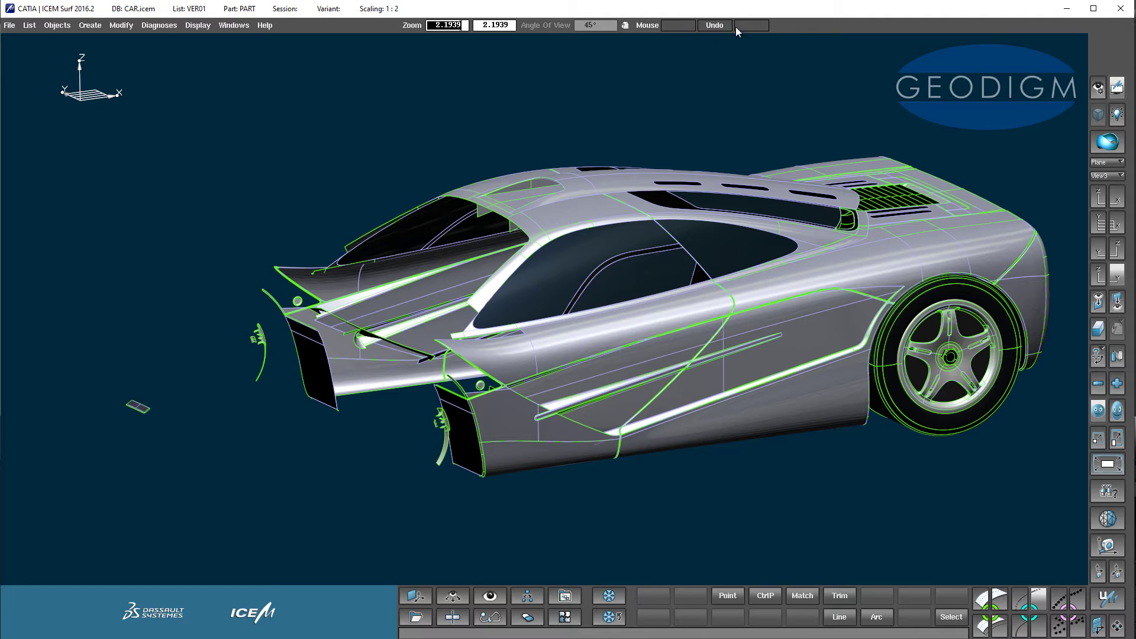
# Step: Undo and redo the deletion of the car's front section repeatedly, ending with the deletion reapplied
pyautogui.hotkey('ctrl', 'z')
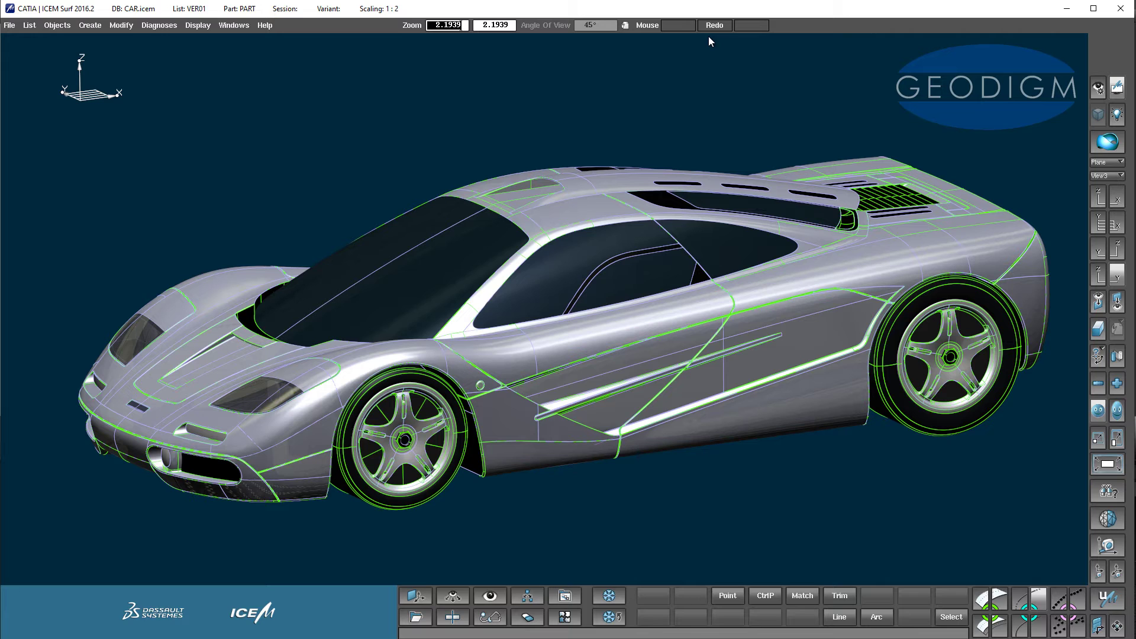
pyautogui.hotkey('ctrl', 'y')
pyautogui.hotkey('ctrl', 'z')
pyautogui.hotkey('ctrl', 'y')
pyautogui.hotkey('ctrl', 'z')
pyautogui.hotkey('ctrl', 'y')
pyautogui.hotkey('ctrl', 'z')
pyautogui.hotkey('ctrl', 'y')
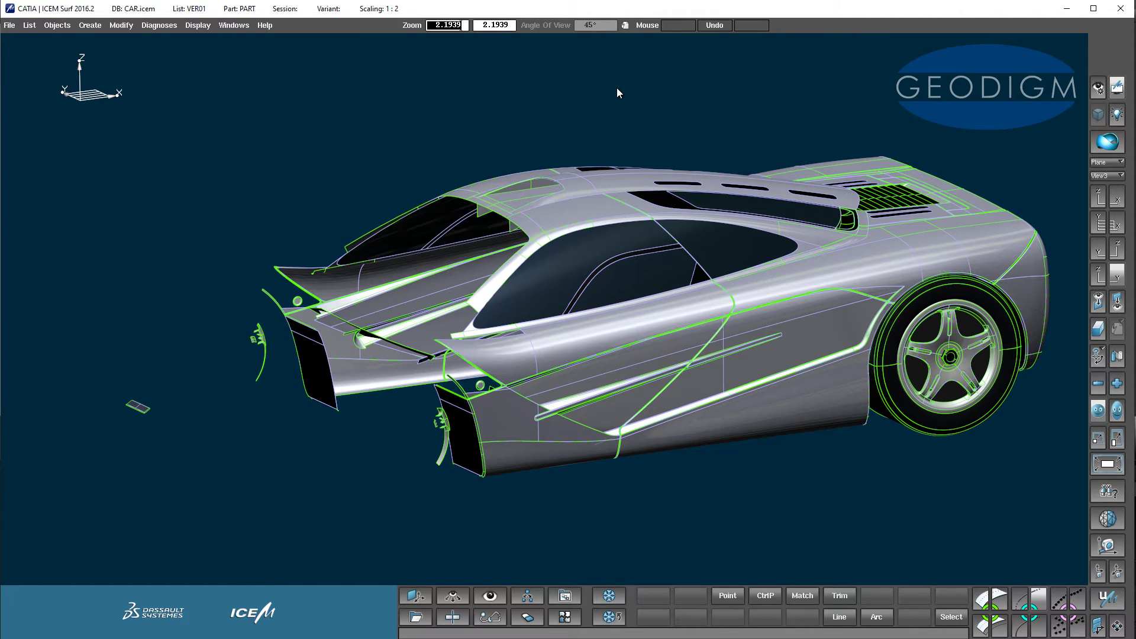
pyautogui.hotkey('ctrl', 'z')
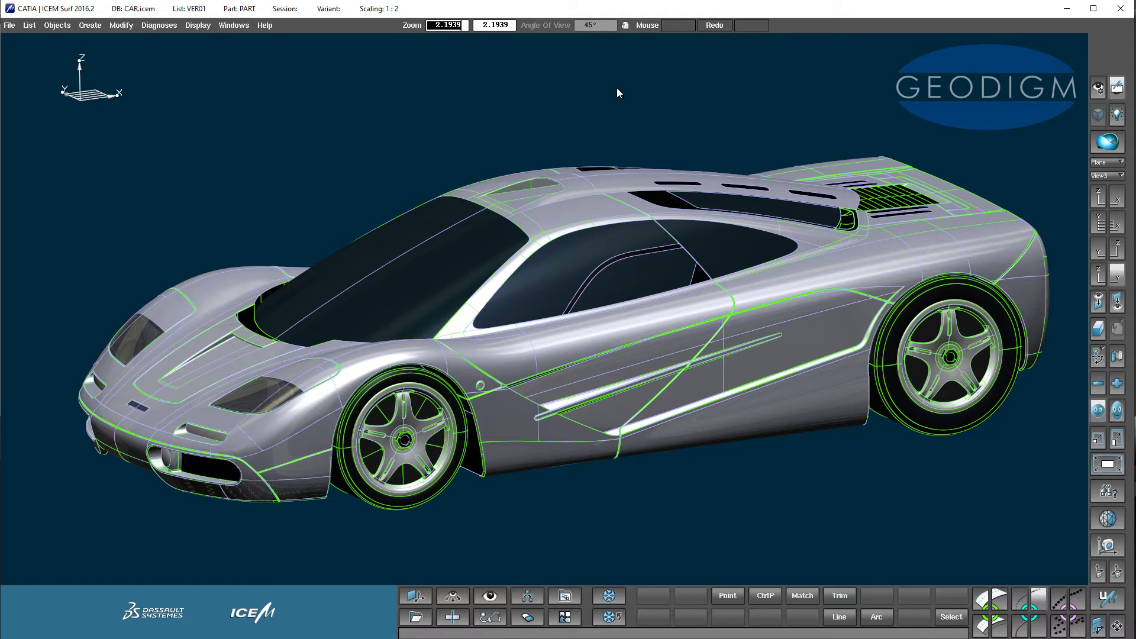
pyautogui.hotkey('ctrl', 'y')
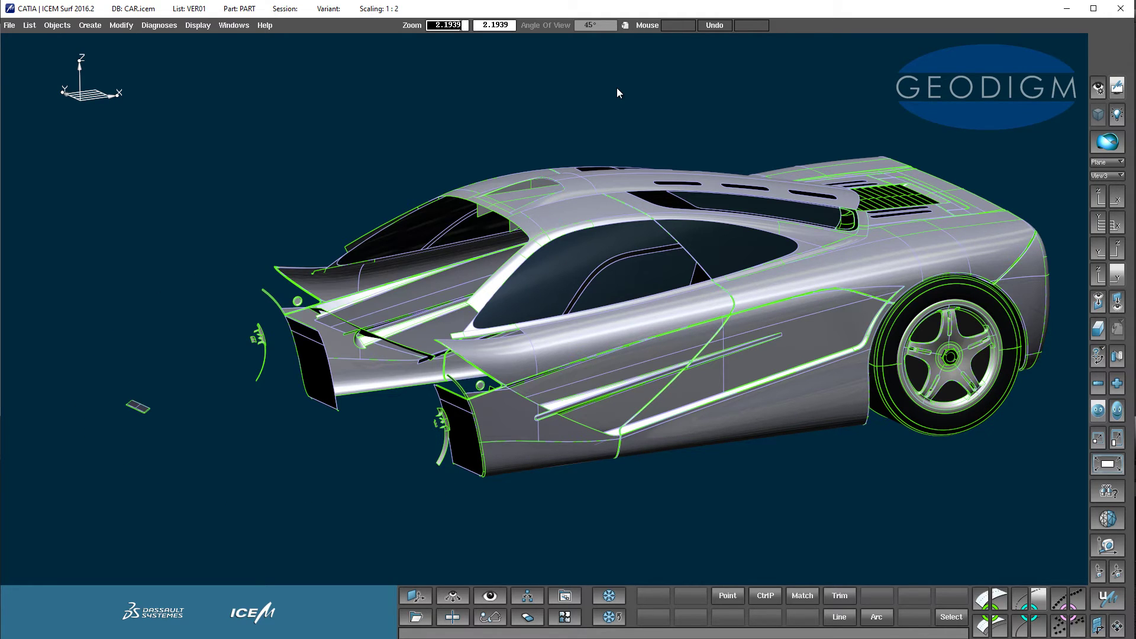
# Step: Delete the middle section of the car, including the roof, doors and side panels, keeping the rear end
pyautogui.click(528, 618)
pyautogui.moveTo(341, 515); pyautogui.dragTo(841, 165)
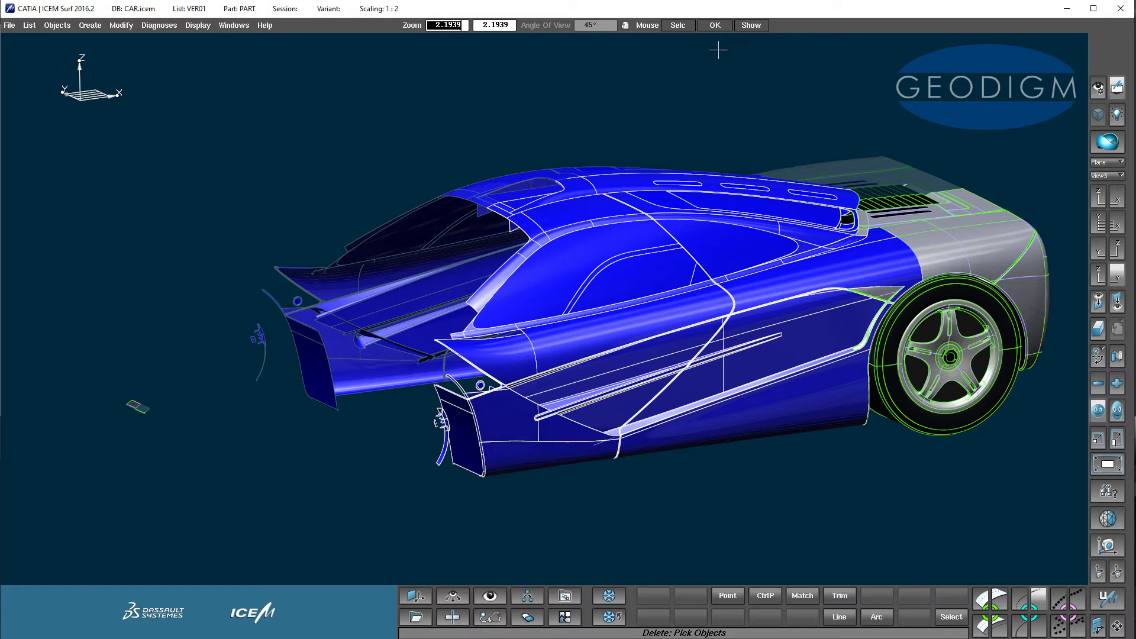
pyautogui.middleClick(760, 87)
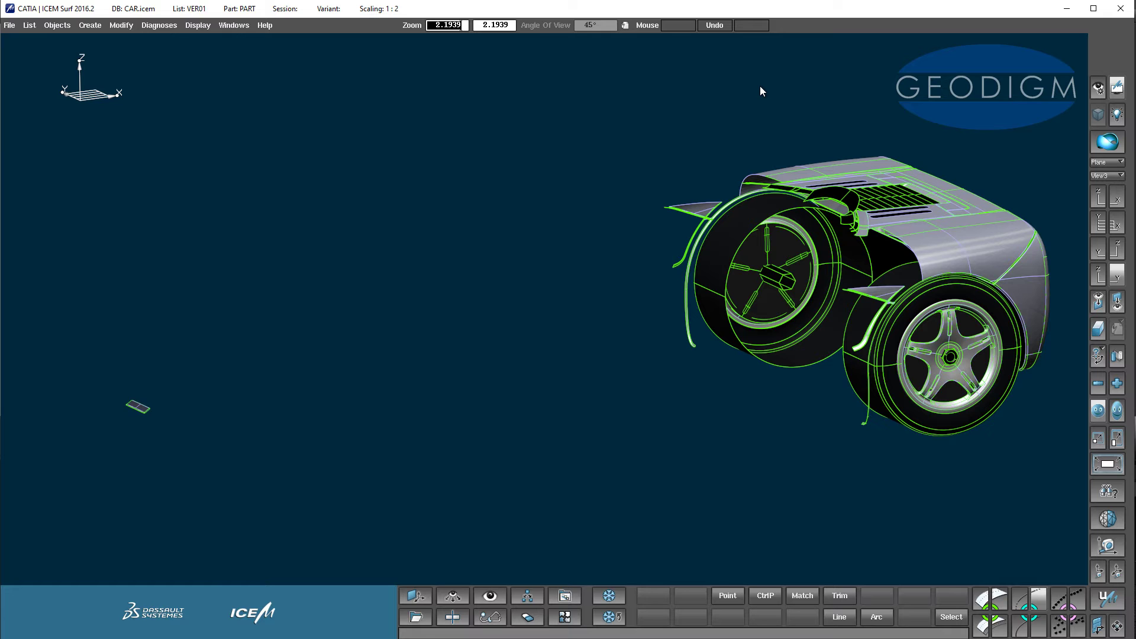
# Step: Undo and redo the deletions repeatedly, ending with the complete car restored
pyautogui.middleClick(751, 96)
pyautogui.middleClick(752, 97)
pyautogui.middleClick(752, 96)
pyautogui.middleClick(752, 97)
pyautogui.middleClick(751, 96)
pyautogui.middleClick(752, 97)
pyautogui.middleClick(752, 96)
pyautogui.middleClick(752, 97)
pyautogui.middleClick(752, 97)
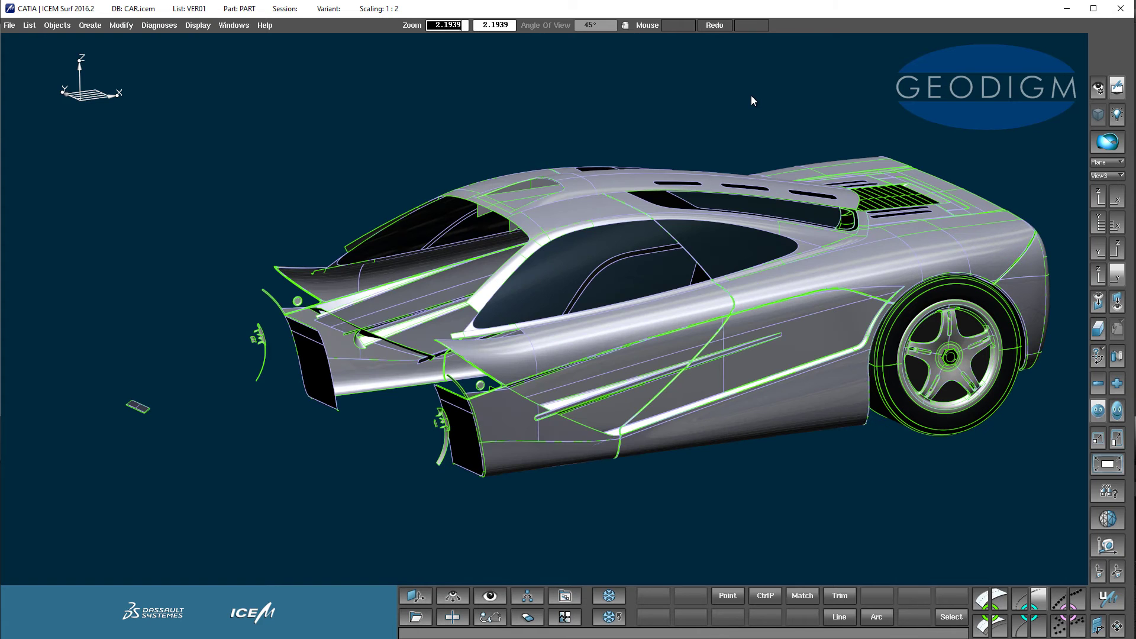
pyautogui.middleClick(751, 96)
pyautogui.middleClick(752, 96)
pyautogui.click(613, 624)
pyautogui.click(571, 625)
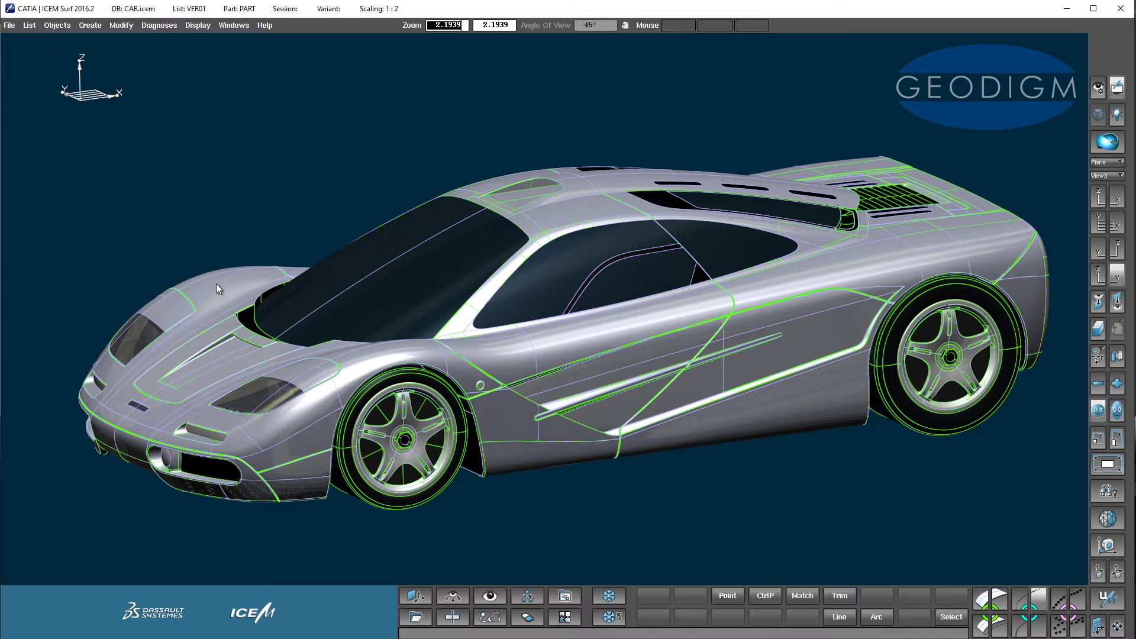
# Step: Open the file browser for saving the database under another name, and close it without saving
pyautogui.click(9, 24)
pyautogui.click(26, 109)
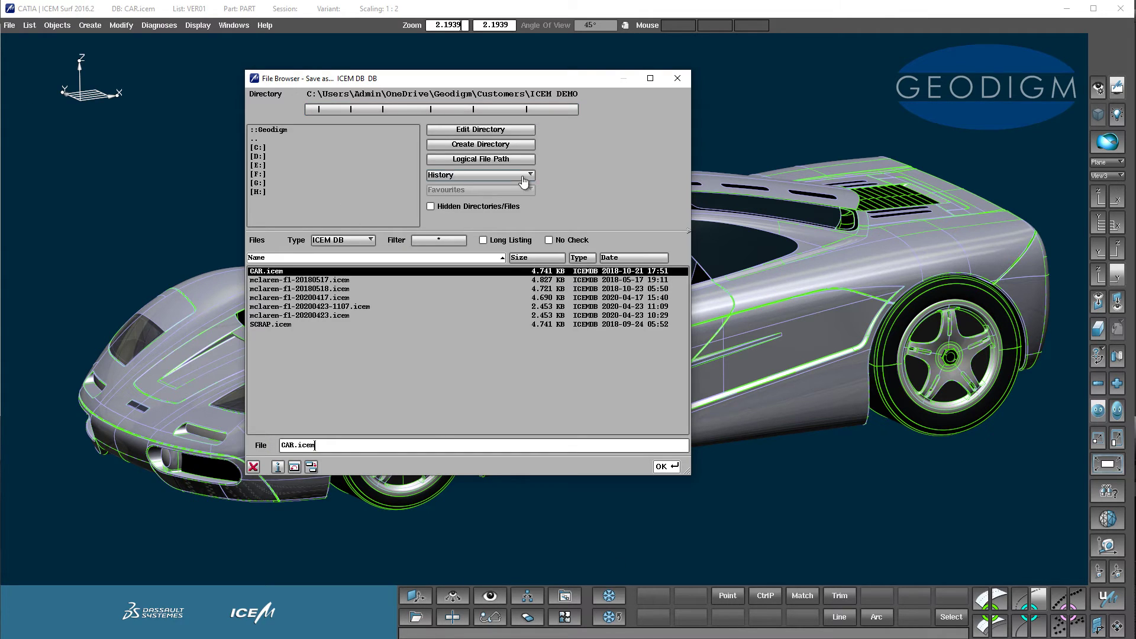
pyautogui.click(679, 79)
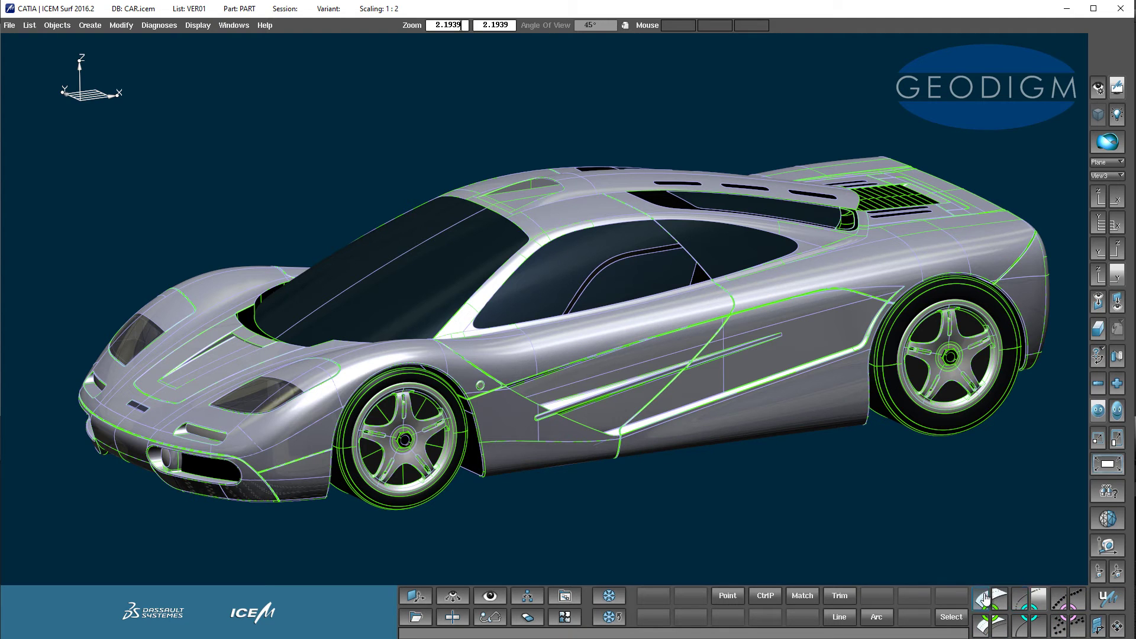
# Step: Look through the command sets for creating and modifying patches, faces, curve segments and scans
pyautogui.click(982, 625)
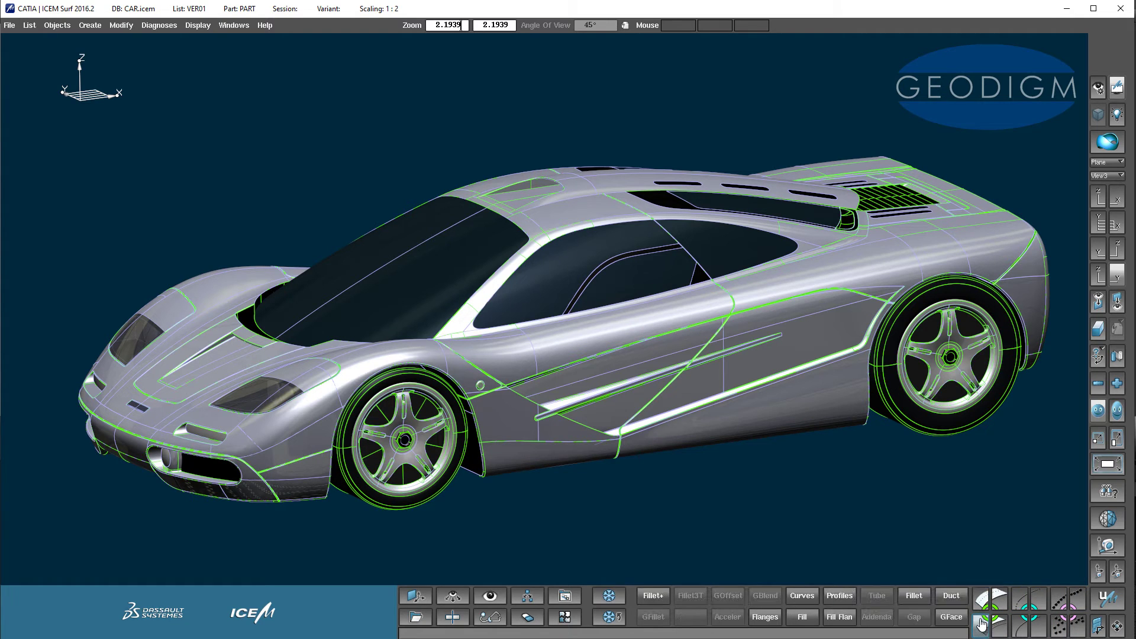
pyautogui.click(998, 628)
pyautogui.click(1018, 599)
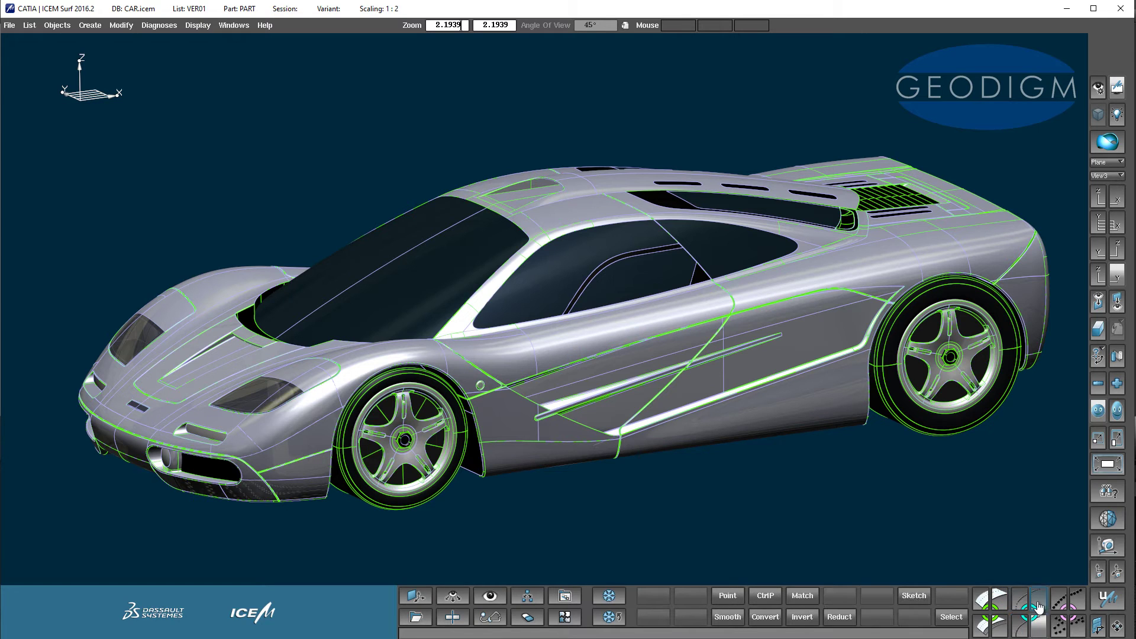
pyautogui.click(1039, 601)
pyautogui.click(1060, 599)
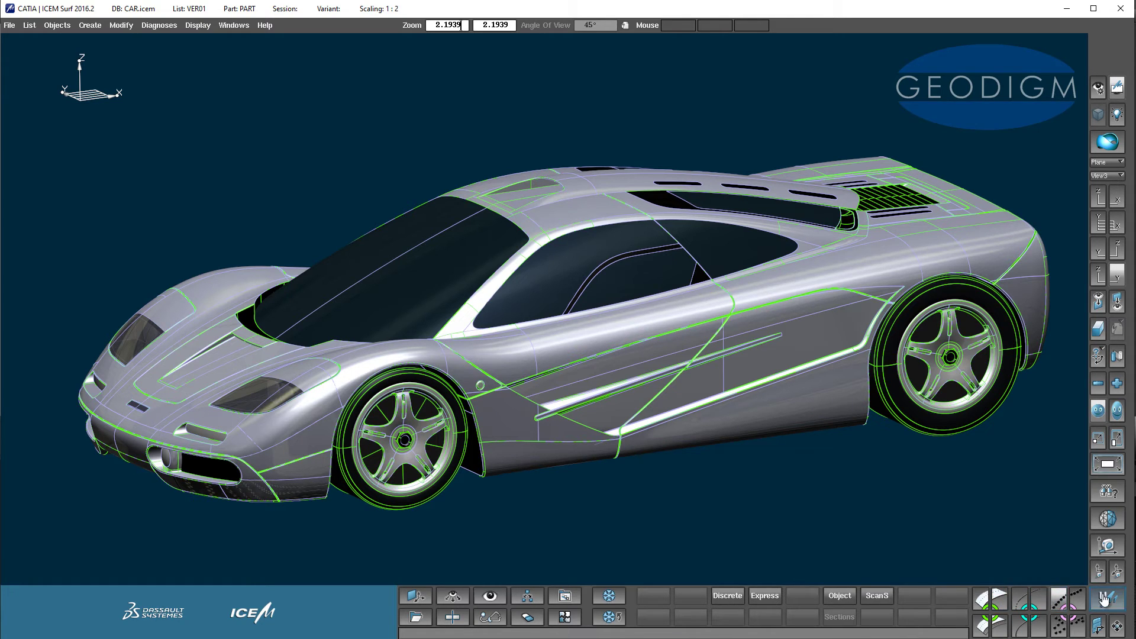
pyautogui.click(981, 602)
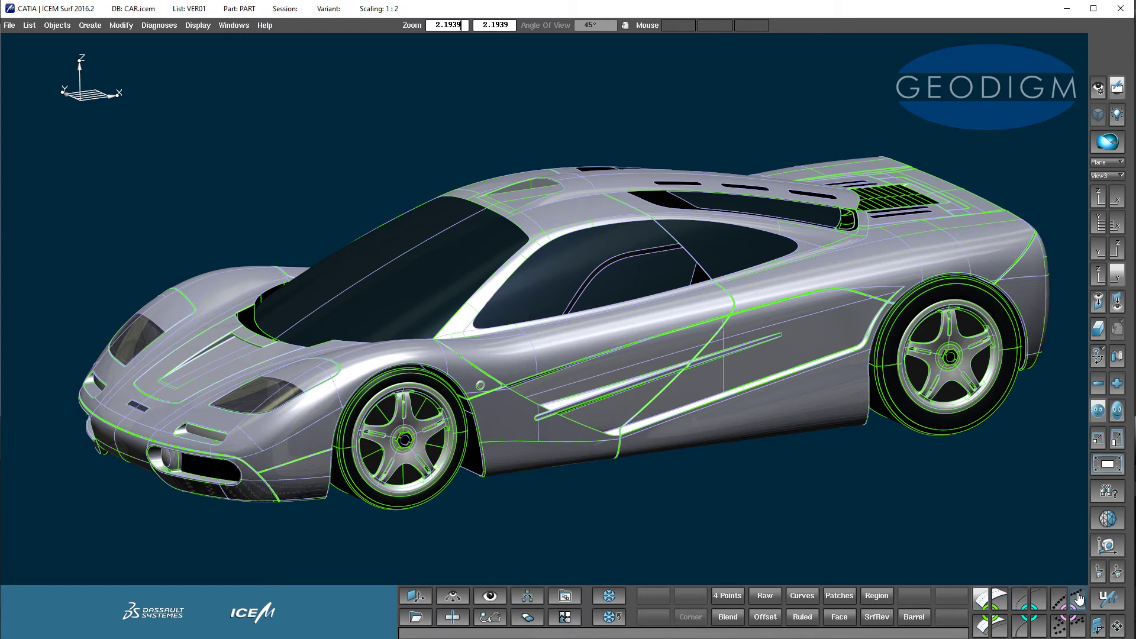
pyautogui.click(1006, 599)
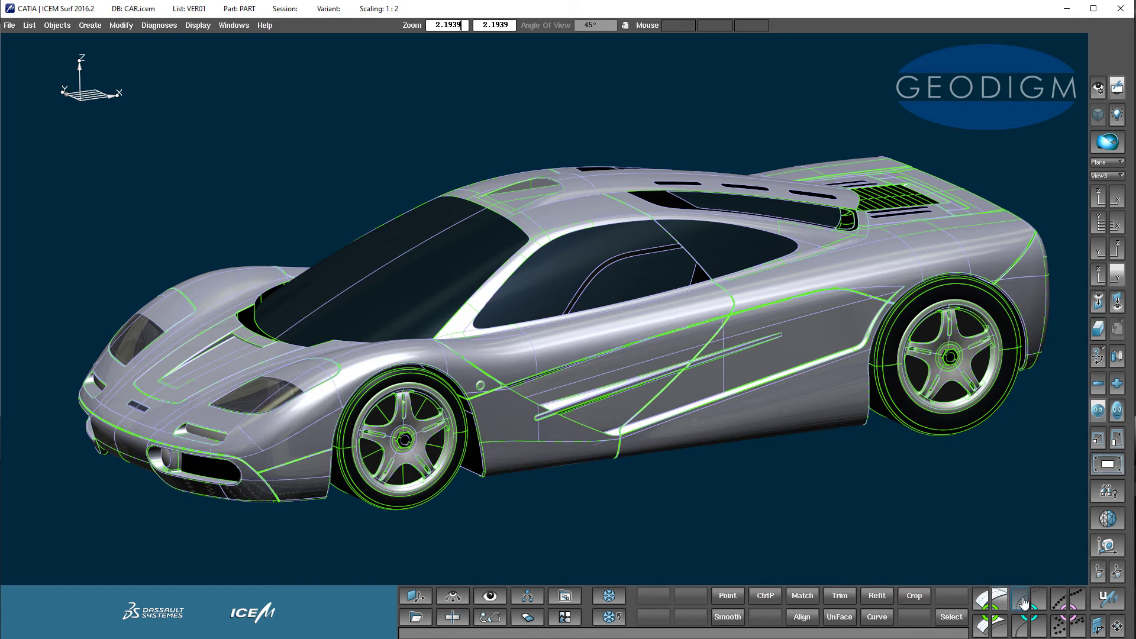
pyautogui.click(1040, 599)
pyautogui.click(1059, 599)
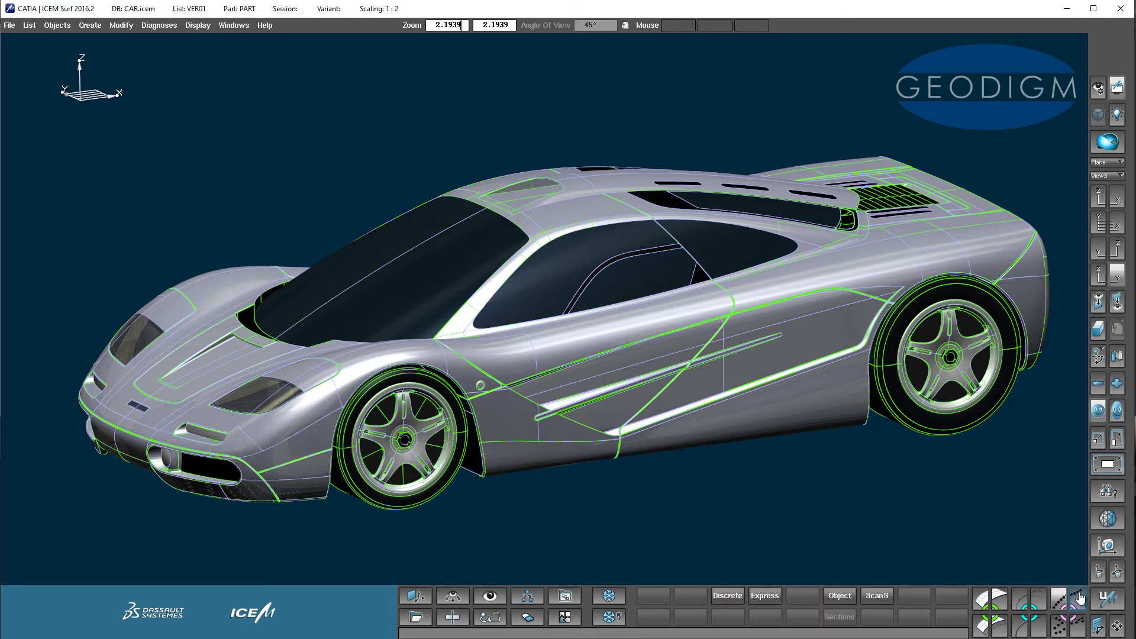
pyautogui.click(997, 599)
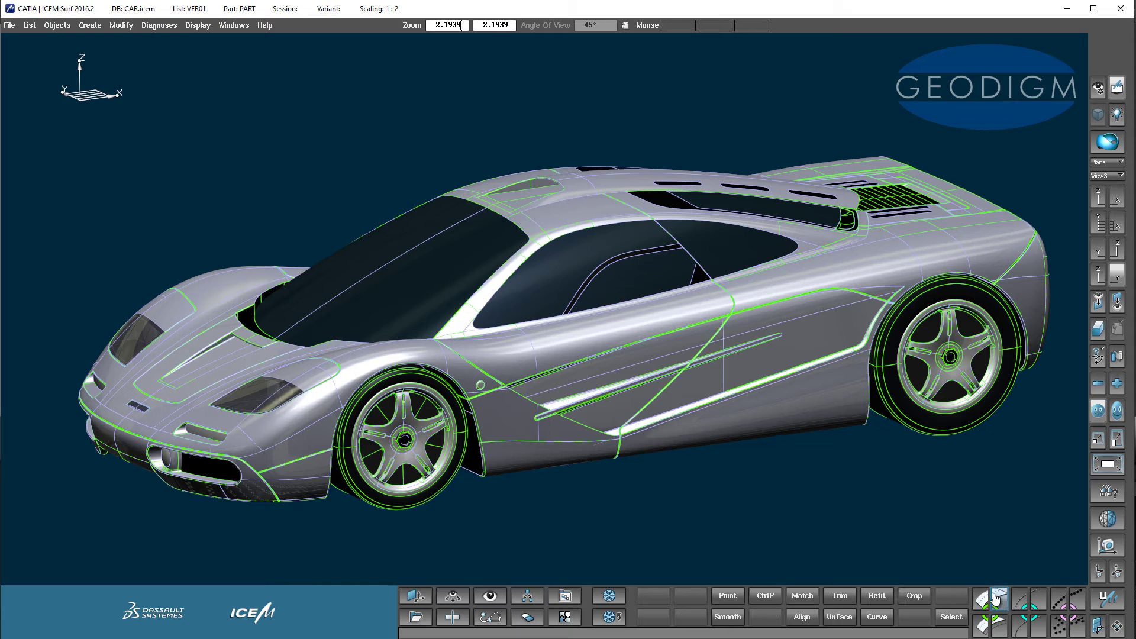
pyautogui.click(981, 627)
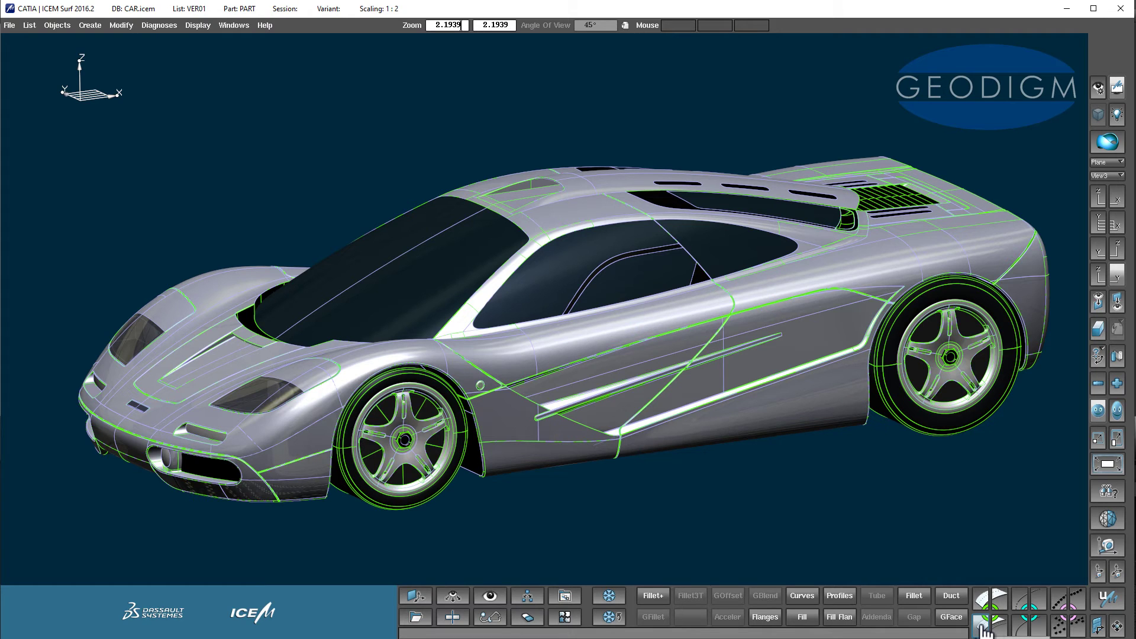
pyautogui.click(999, 628)
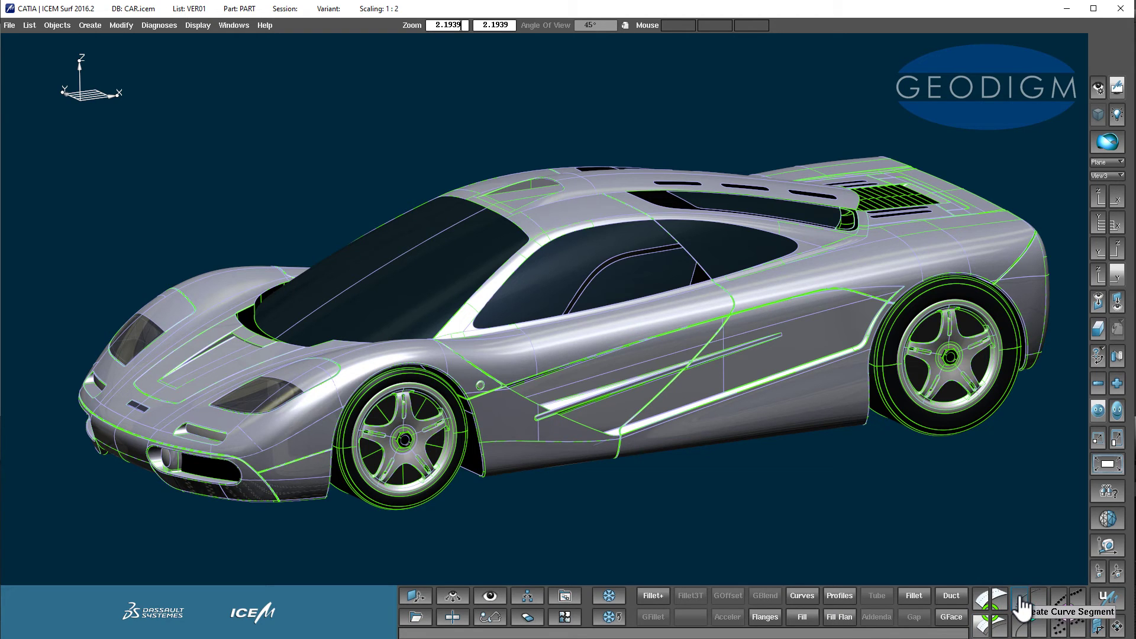
pyautogui.click(1022, 608)
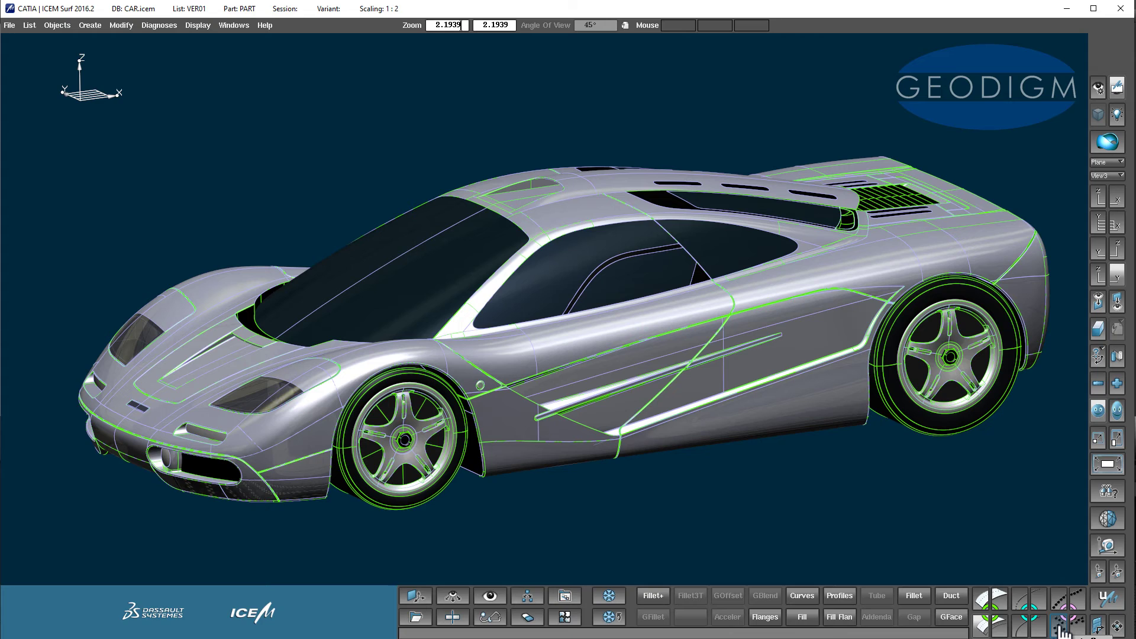
# Step: Open the face Fillet settings, go over the surface selection options, and switch the fillet definition from Radius to Chord
pyautogui.click(916, 598)
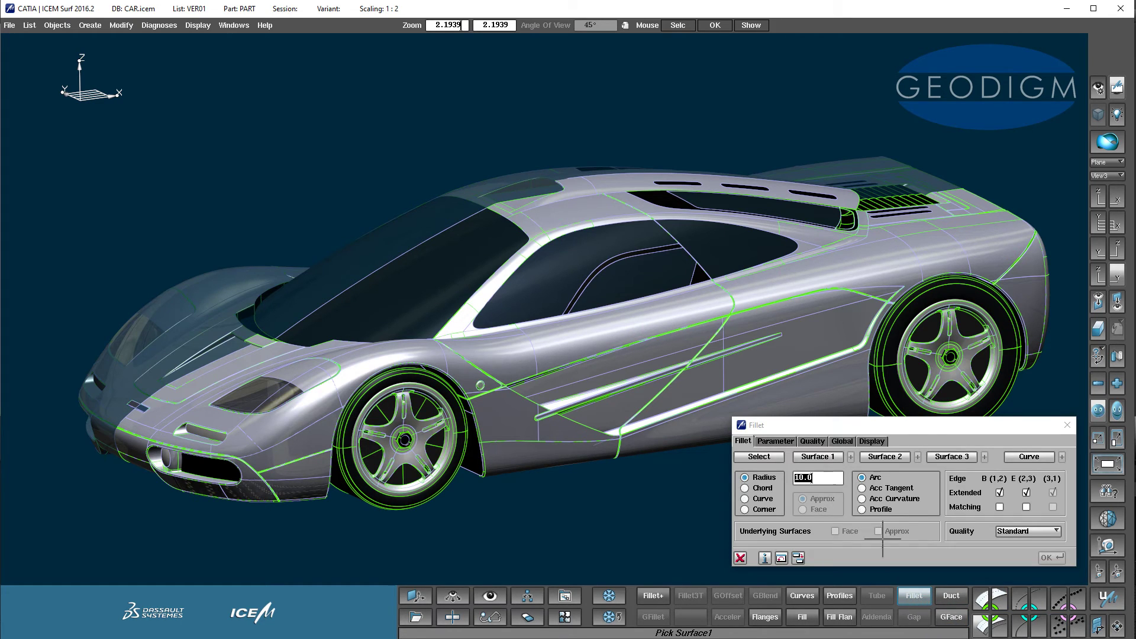
pyautogui.moveTo(929, 424); pyautogui.dragTo(935, 429)
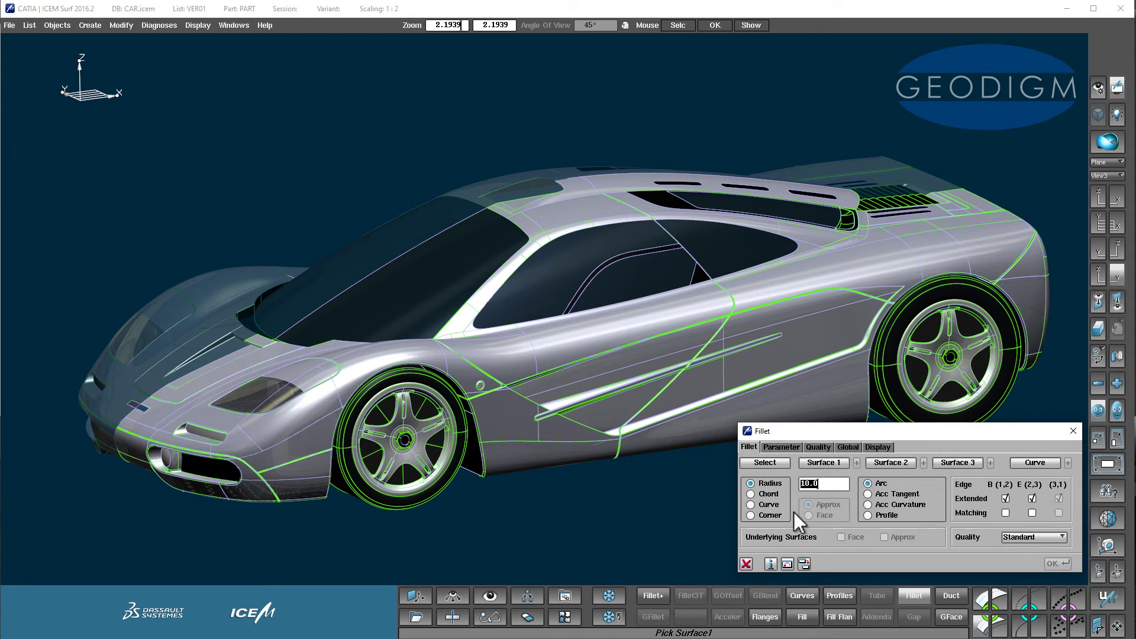
pyautogui.click(766, 463)
pyautogui.click(889, 468)
pyautogui.click(957, 465)
pyautogui.click(751, 495)
pyautogui.click(751, 483)
pyautogui.click(751, 494)
# Step: Enable edge Matching for B (1,2) and E (2,3), toggle the Extended options back on, and keep the fillet quality at Standard
pyautogui.click(1006, 513)
pyautogui.click(1032, 499)
pyautogui.click(1033, 513)
pyautogui.click(1006, 499)
pyautogui.click(1032, 499)
pyautogui.click(1032, 499)
pyautogui.click(1032, 513)
pyautogui.click(1006, 513)
pyautogui.click(1016, 538)
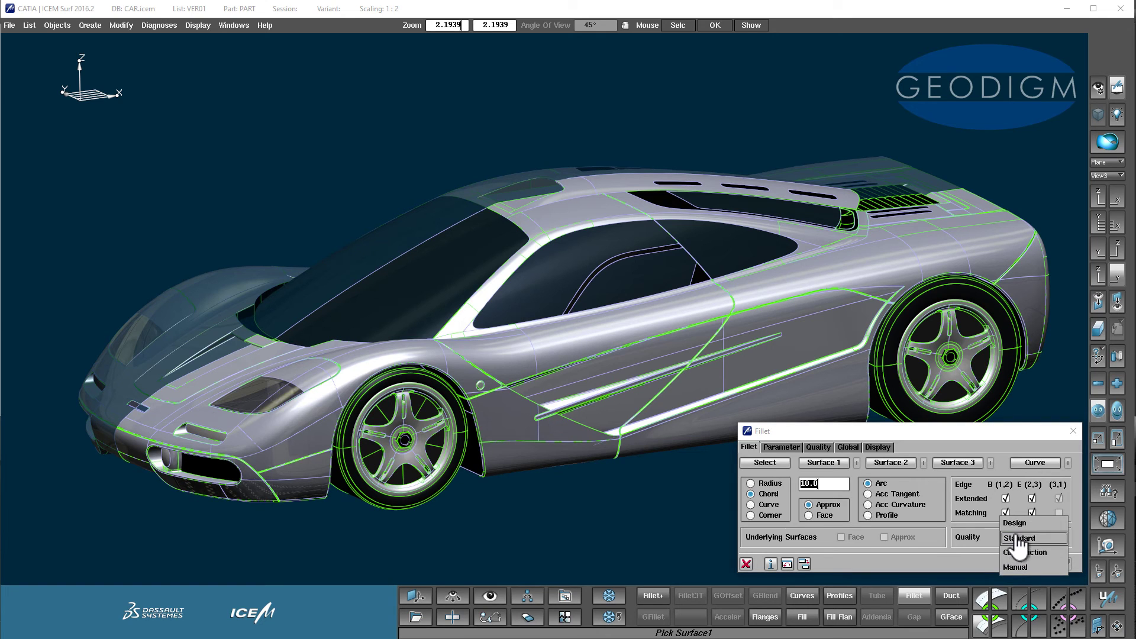
pyautogui.click(984, 530)
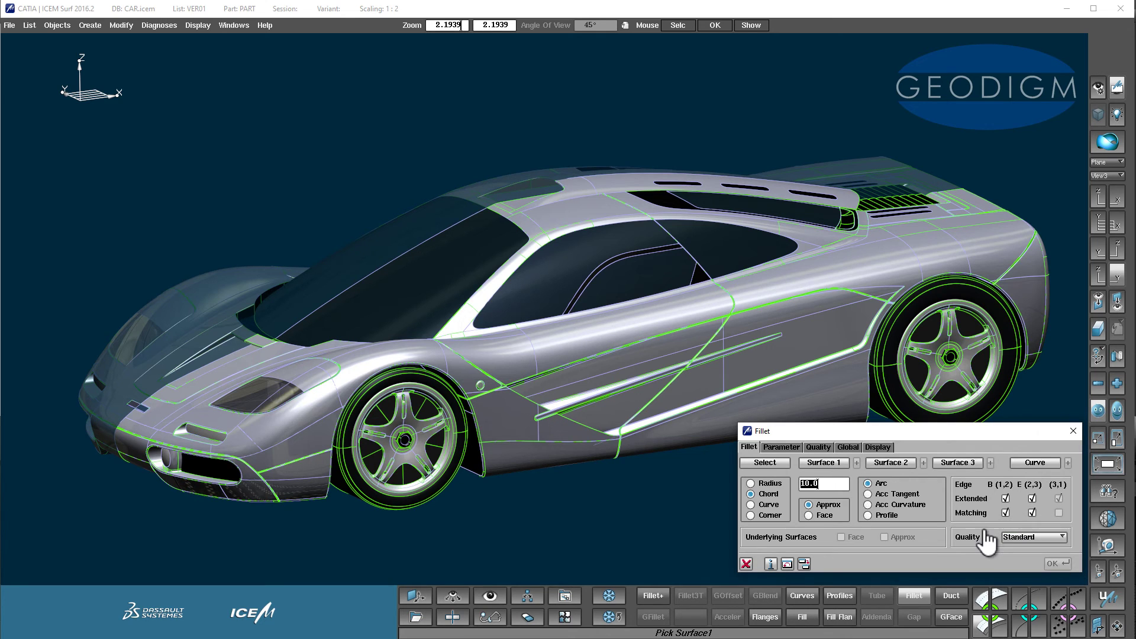
# Step: Examine the Fillet command's Parameter, Quality, Global and Display settings, and close it without creating a fillet
pyautogui.click(783, 448)
pyautogui.click(816, 447)
pyautogui.click(843, 447)
pyautogui.click(879, 448)
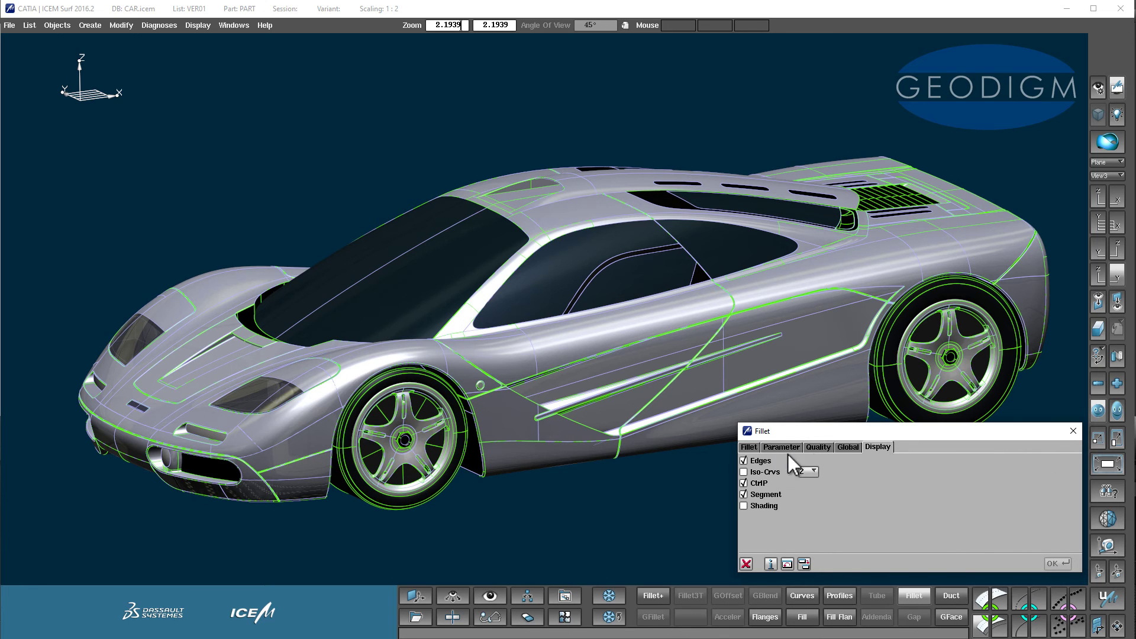
pyautogui.click(754, 448)
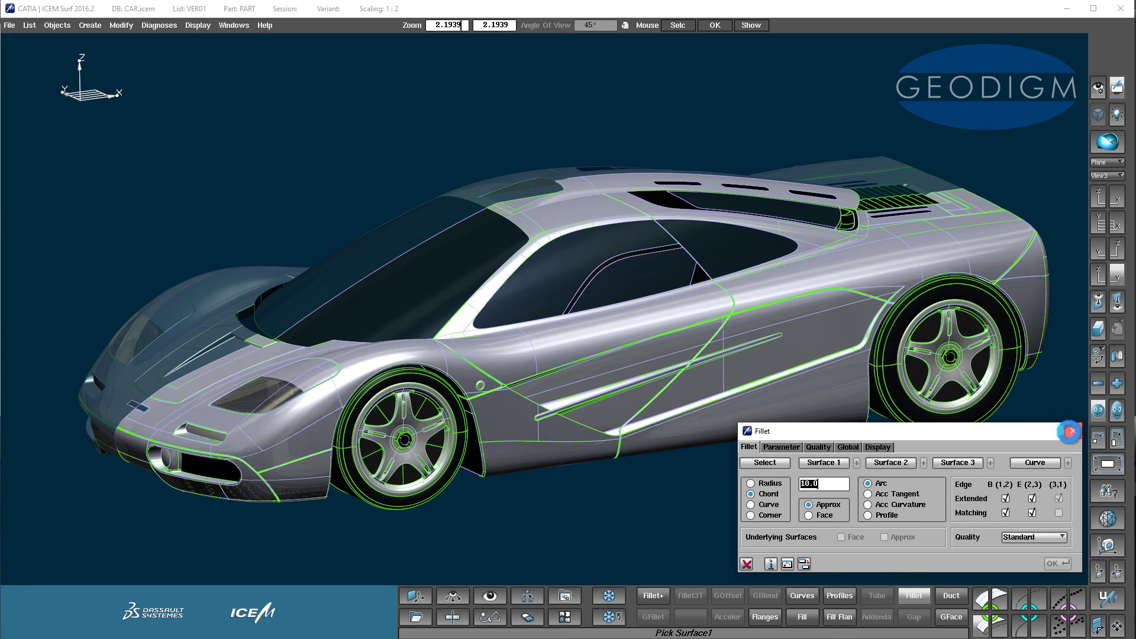
pyautogui.click(1073, 431)
# Step: Raise the ambient light's intensity to 30 and close the light settings
pyautogui.click(1116, 114)
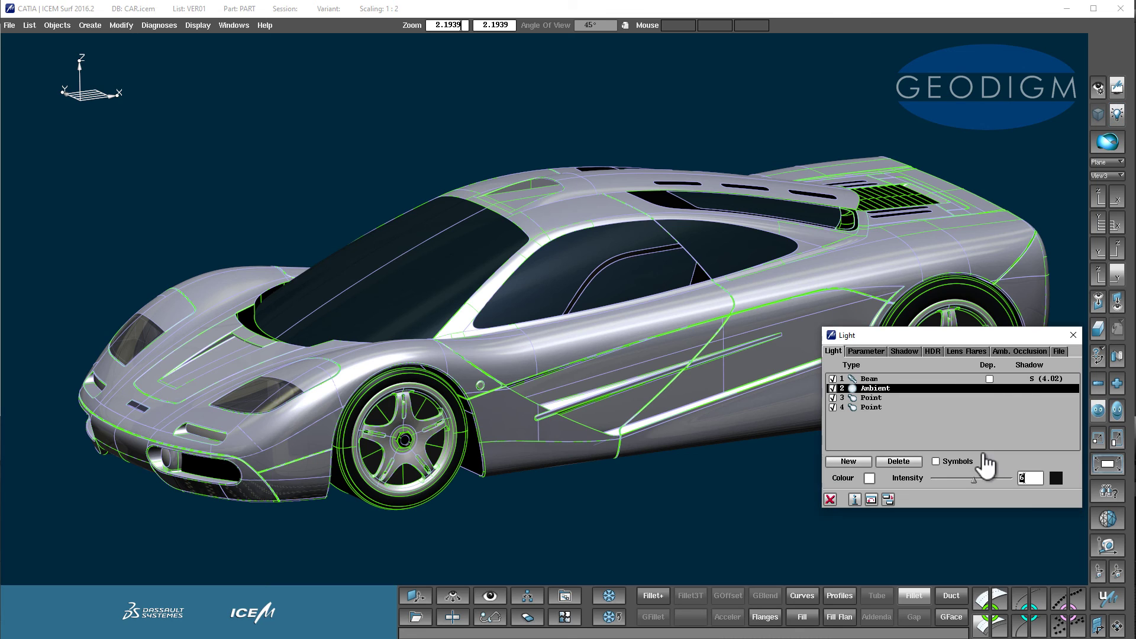
pyautogui.moveTo(974, 480)
pyautogui.mouseDown()
pyautogui.moveTo(987, 480)
pyautogui.moveTo(945, 476)
pyautogui.moveTo(977, 477)
pyautogui.mouseUp()
pyautogui.doubleClick(1030, 478)
pyautogui.write('3')
pyautogui.press('Return')
pyautogui.write('0')
pyautogui.press('Return')
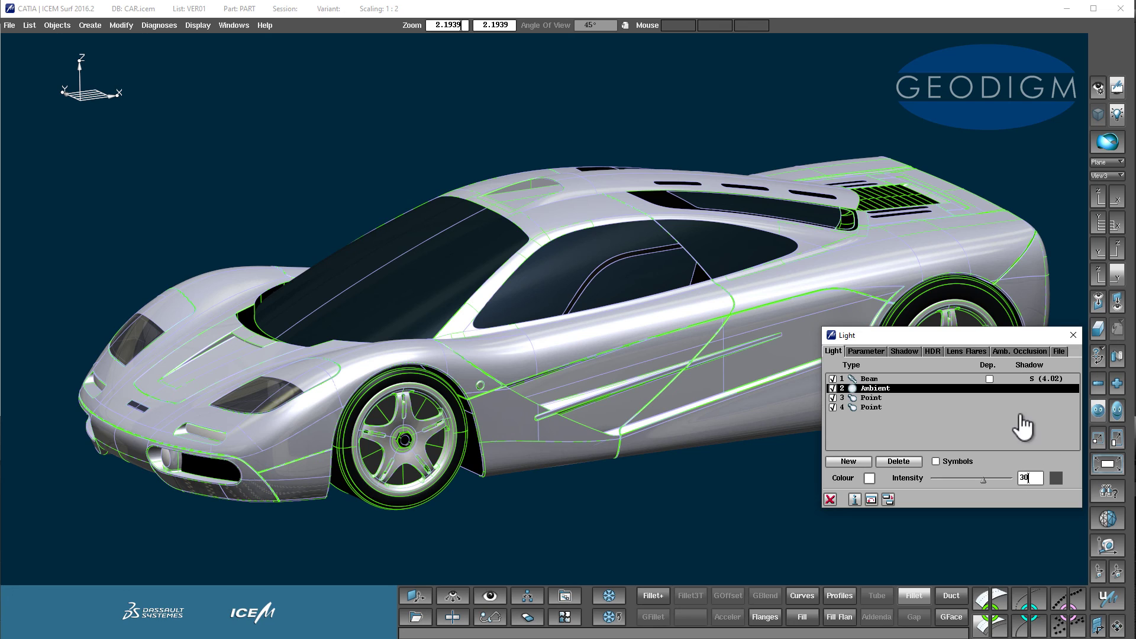
pyautogui.moveTo(1017, 335); pyautogui.dragTo(1013, 341)
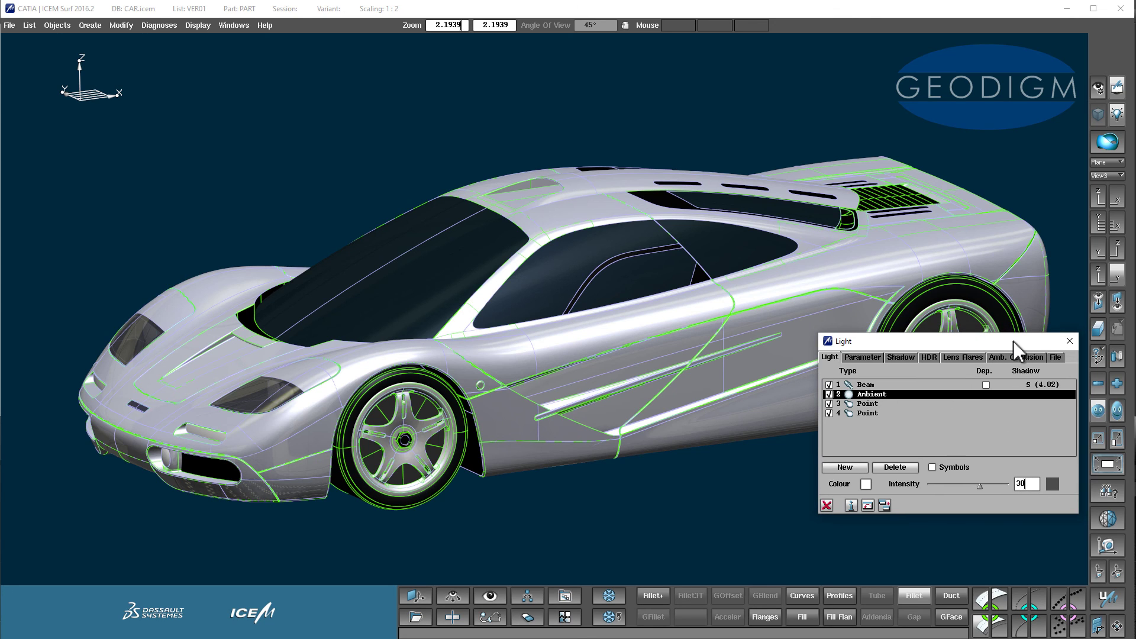
pyautogui.click(1071, 339)
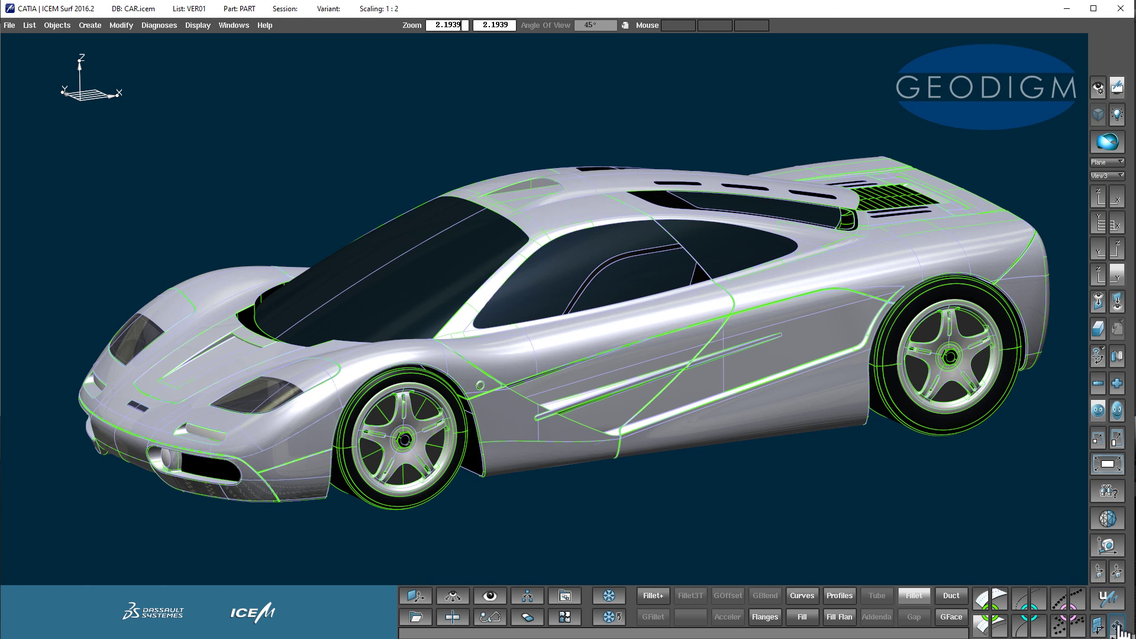
# Step: View the transformation commands and the Centerline Symmetry options, and close the symmetry dialog without applying it
pyautogui.click(1117, 626)
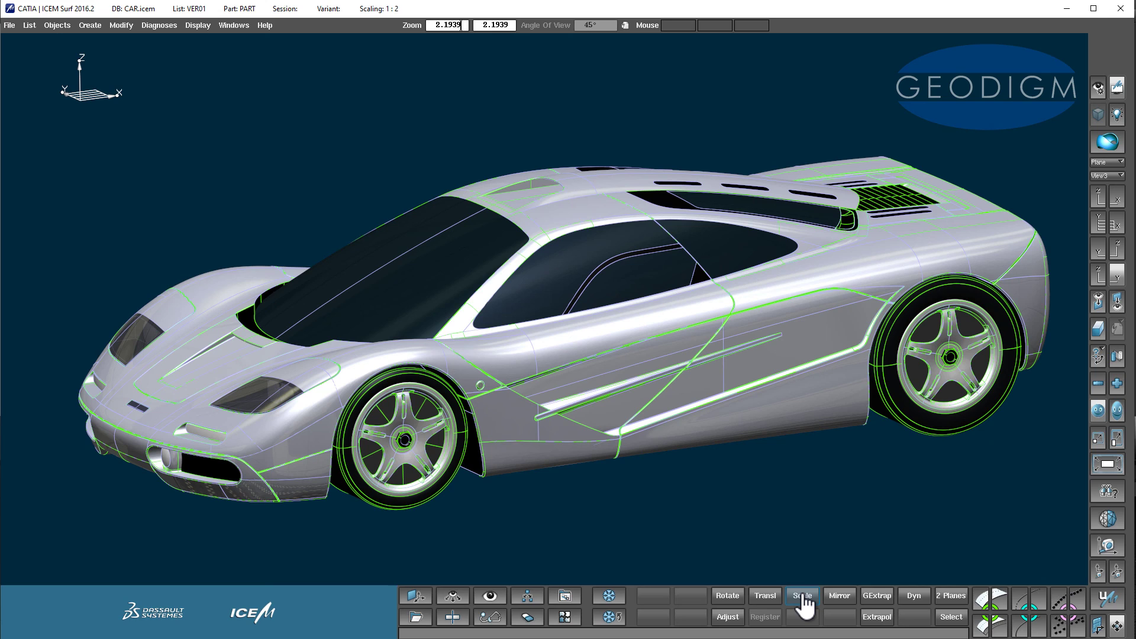
pyautogui.click(1098, 626)
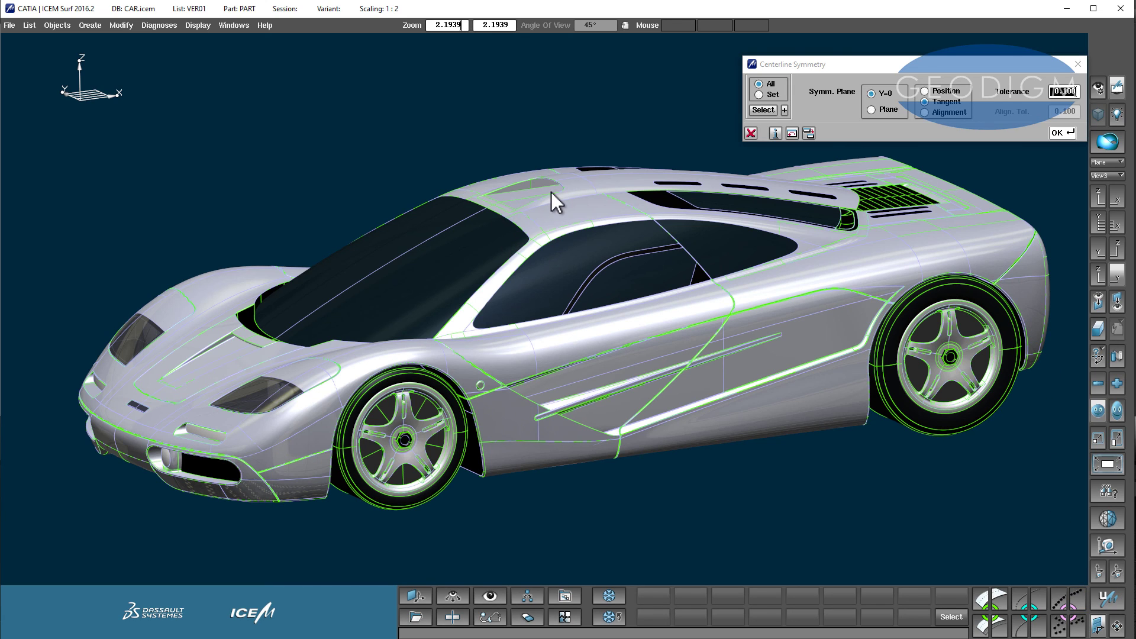
pyautogui.click(1078, 64)
# Step: Open Unified Modelling, move its dialog to just below the car's rear wheel, and bring up the Control Point modification tools
pyautogui.click(1109, 603)
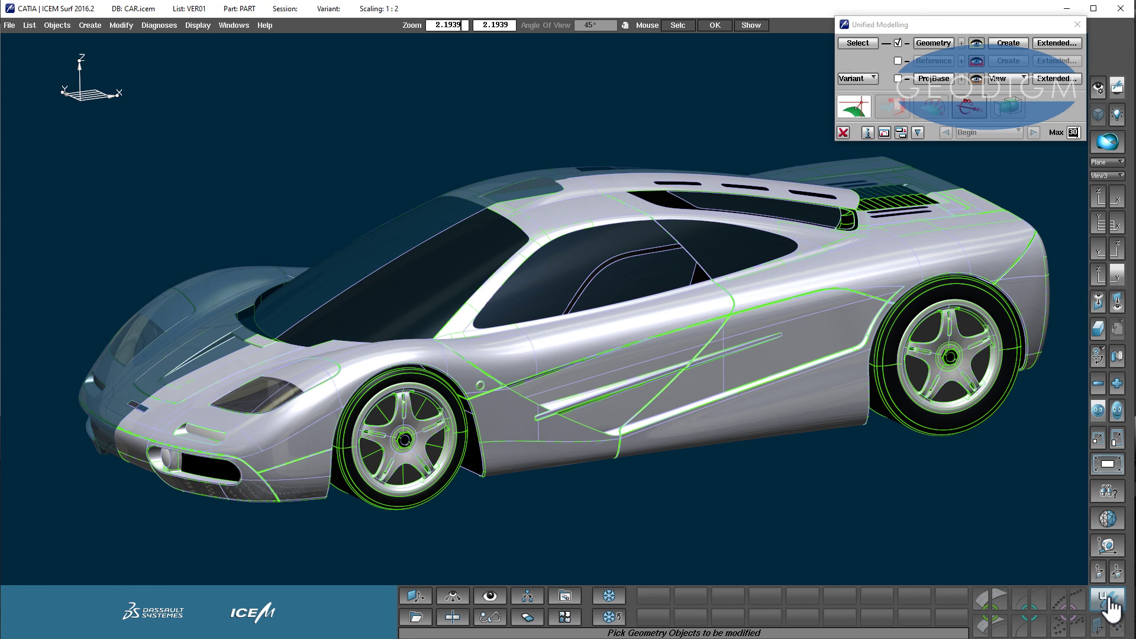
pyautogui.moveTo(966, 27); pyautogui.dragTo(926, 402)
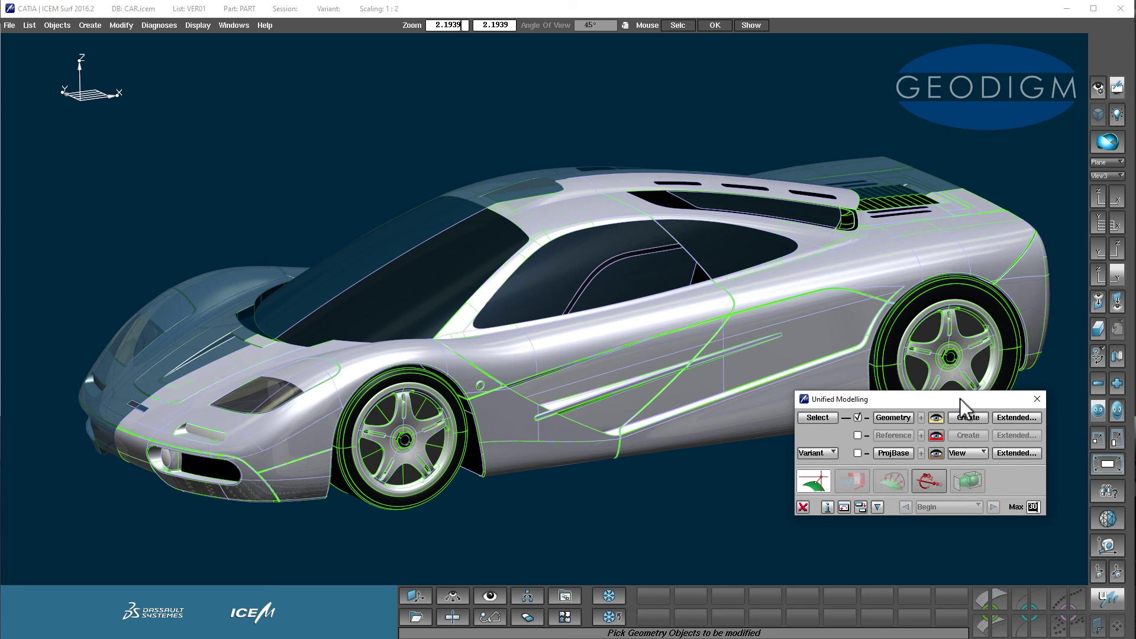
pyautogui.moveTo(962, 398); pyautogui.dragTo(943, 456)
pyautogui.click(810, 467)
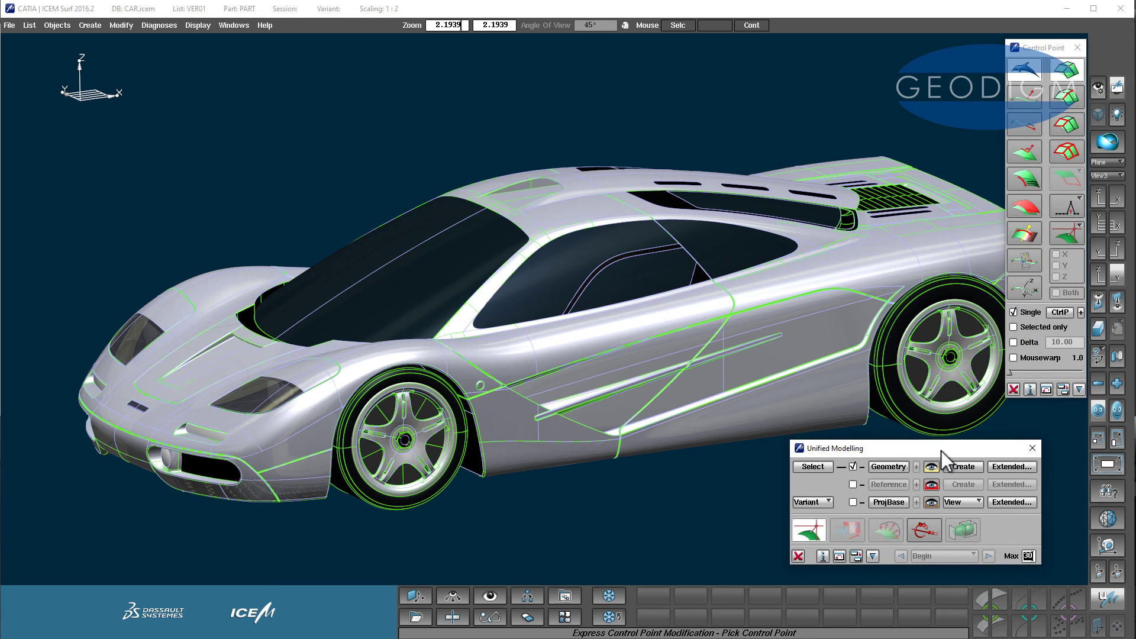